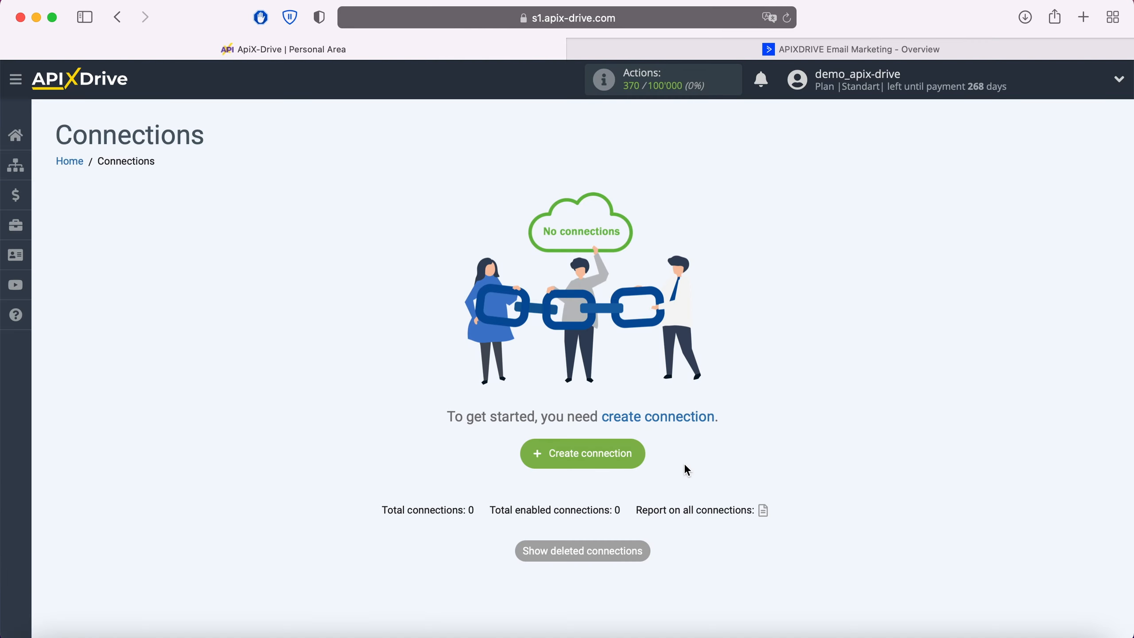
Create a new connection and set Facebook as its data source system
{"action": "left_click", "coordinate": [634, 452]}
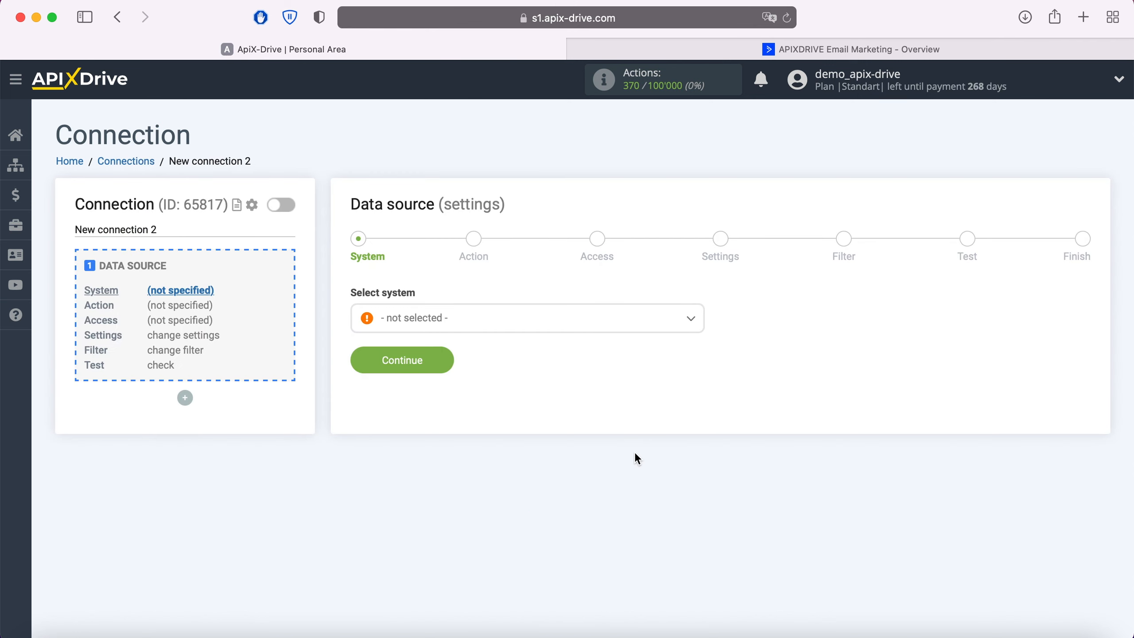
{"action": "left_click", "coordinate": [527, 325]}
{"action": "scroll", "coordinate": [559, 458], "scroll_direction": "down", "scroll_amount": 15}
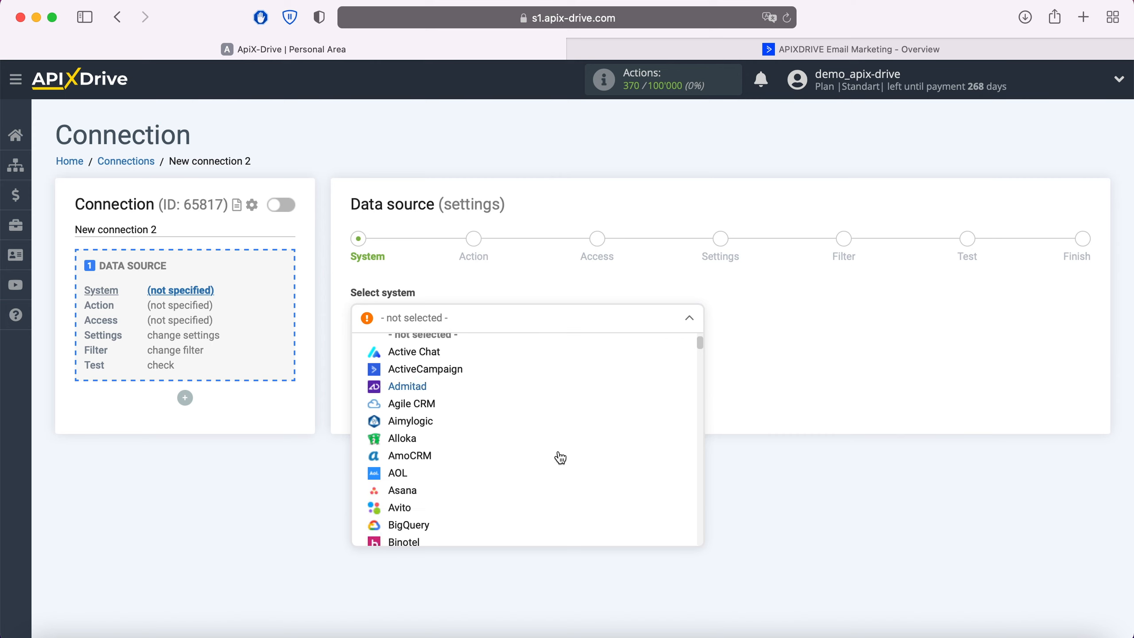
{"action": "scroll", "coordinate": [560, 458], "scroll_direction": "down", "scroll_amount": 3}
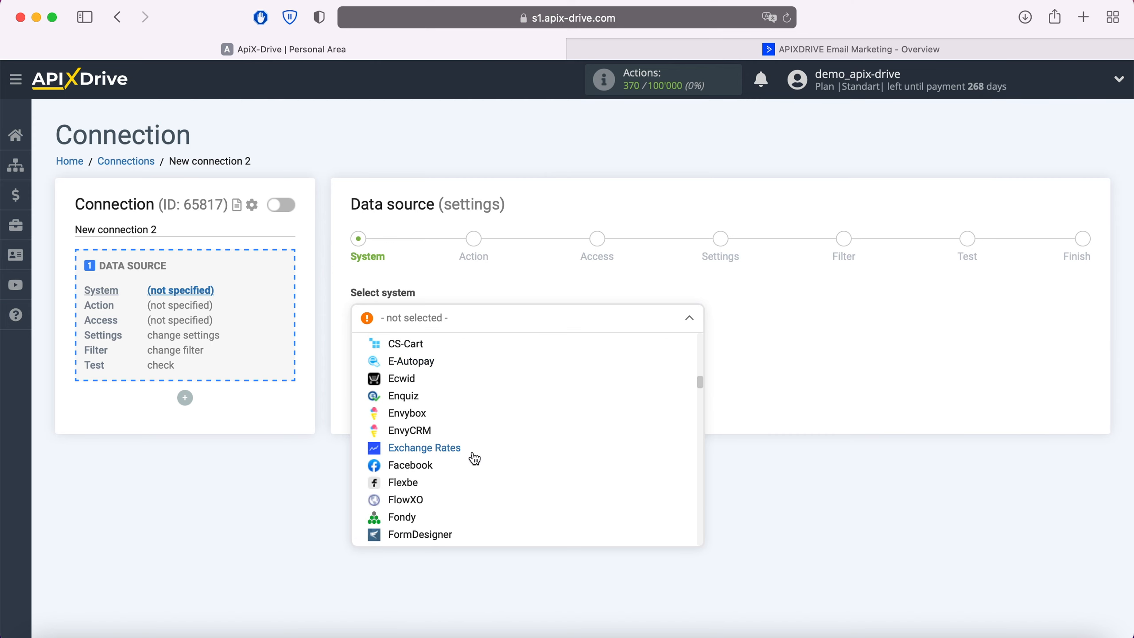
{"action": "left_click", "coordinate": [430, 467]}
{"action": "left_click", "coordinate": [443, 360]}
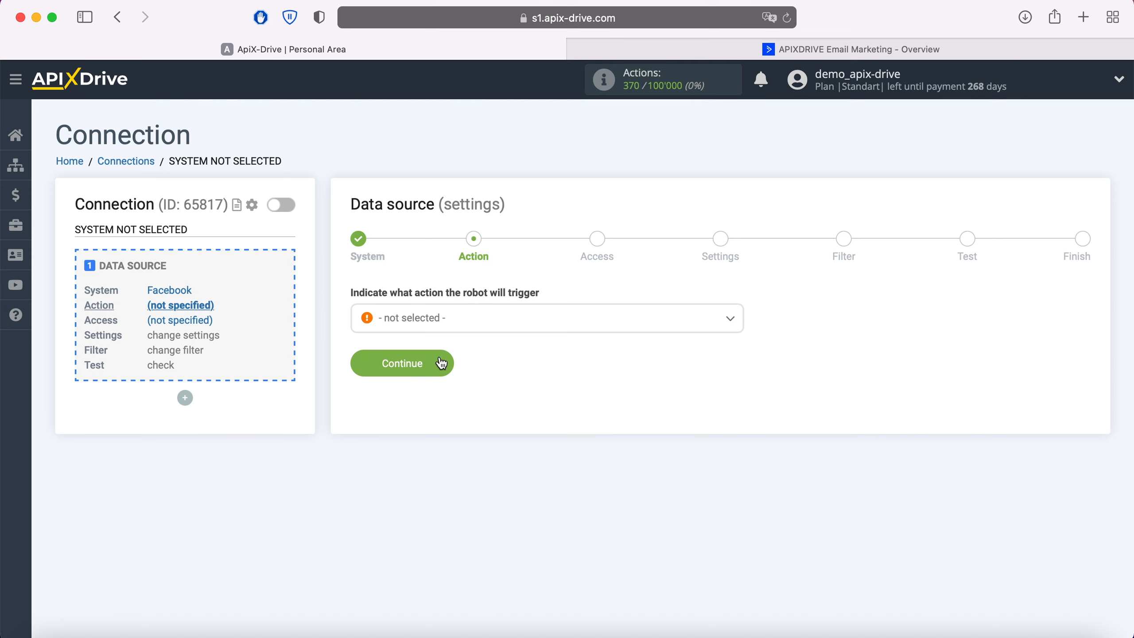
Set the data source action to Get Leads (new) and continue to account access
{"action": "left_click", "coordinate": [406, 325]}
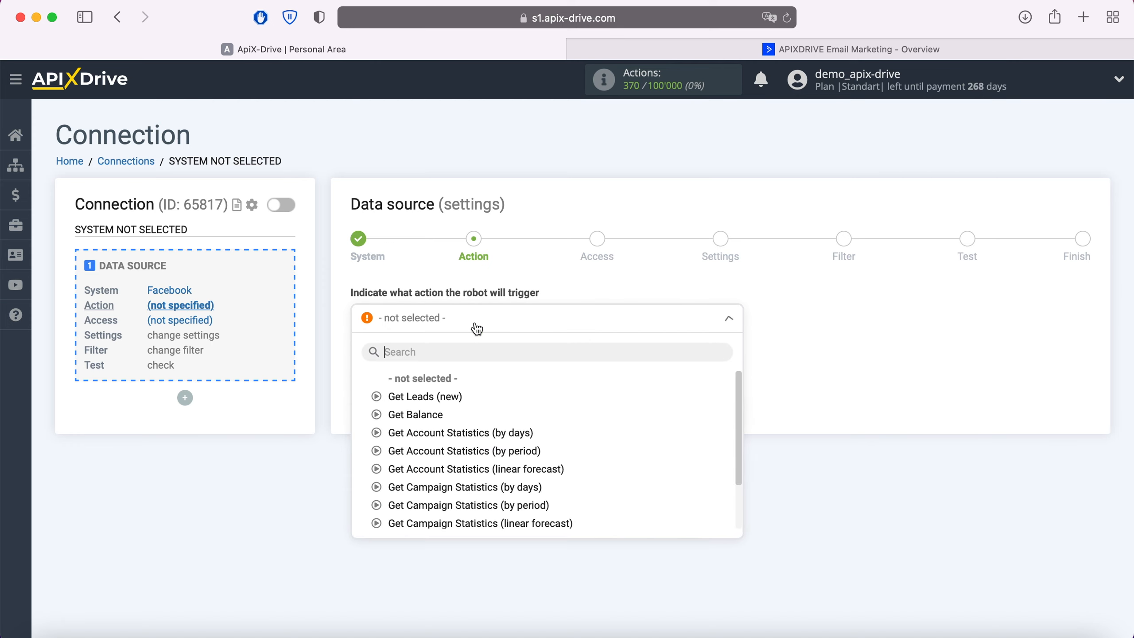
{"action": "left_click", "coordinate": [457, 396]}
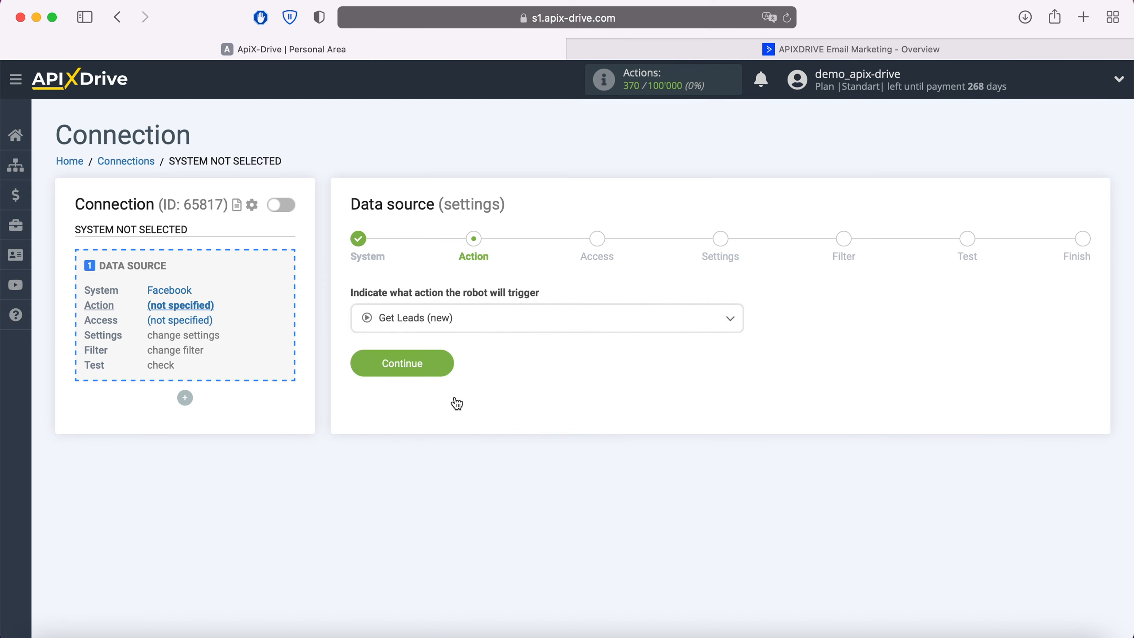
{"action": "left_click", "coordinate": [446, 370]}
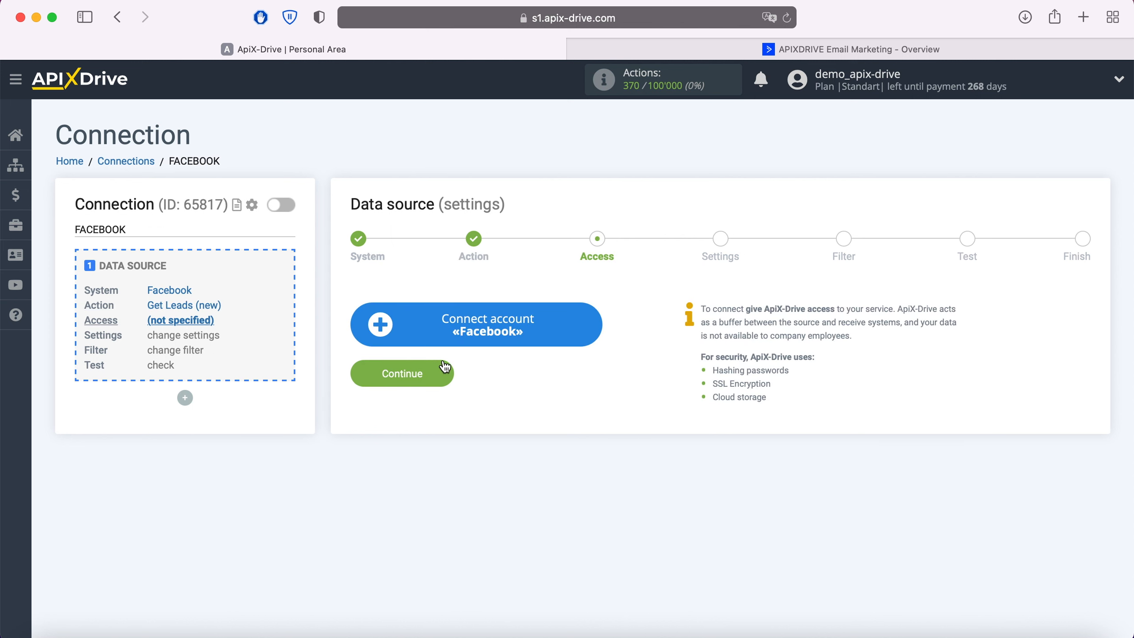
Start connecting a Facebook account and log in with the saved e-mail and account password
{"action": "left_click", "coordinate": [590, 327]}
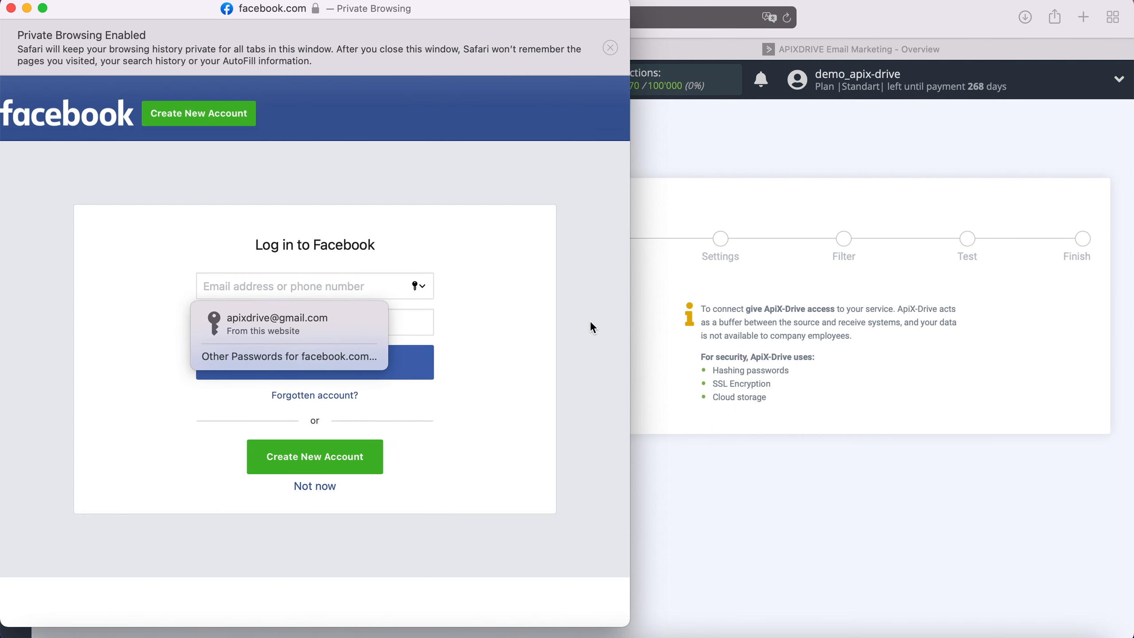
{"action": "left_click", "coordinate": [361, 323]}
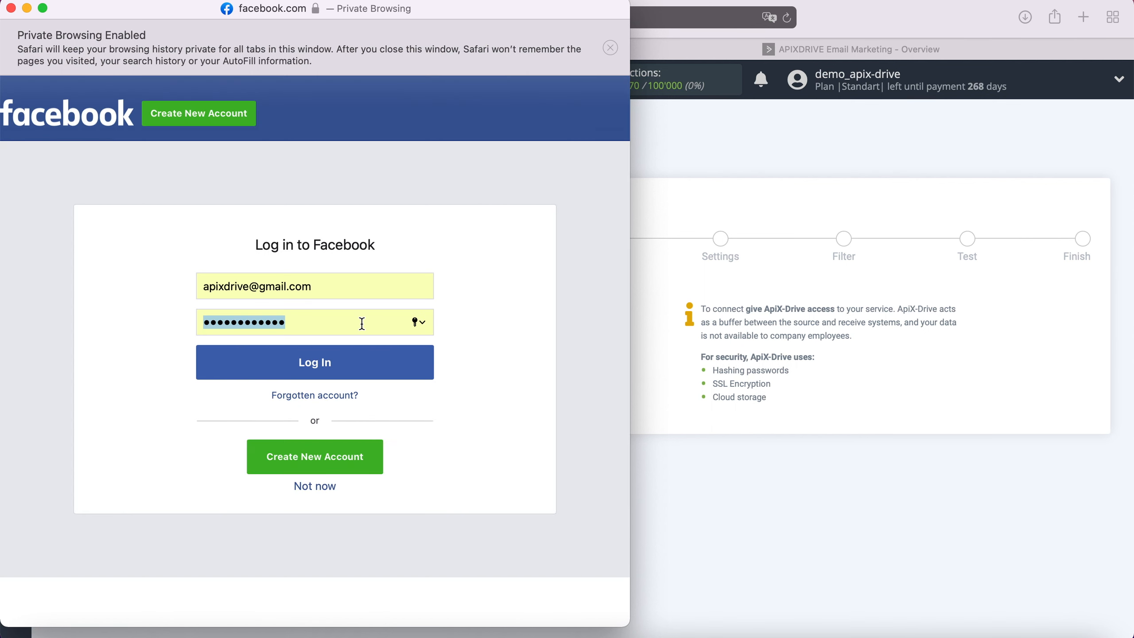
{"action": "left_click", "coordinate": [353, 364]}
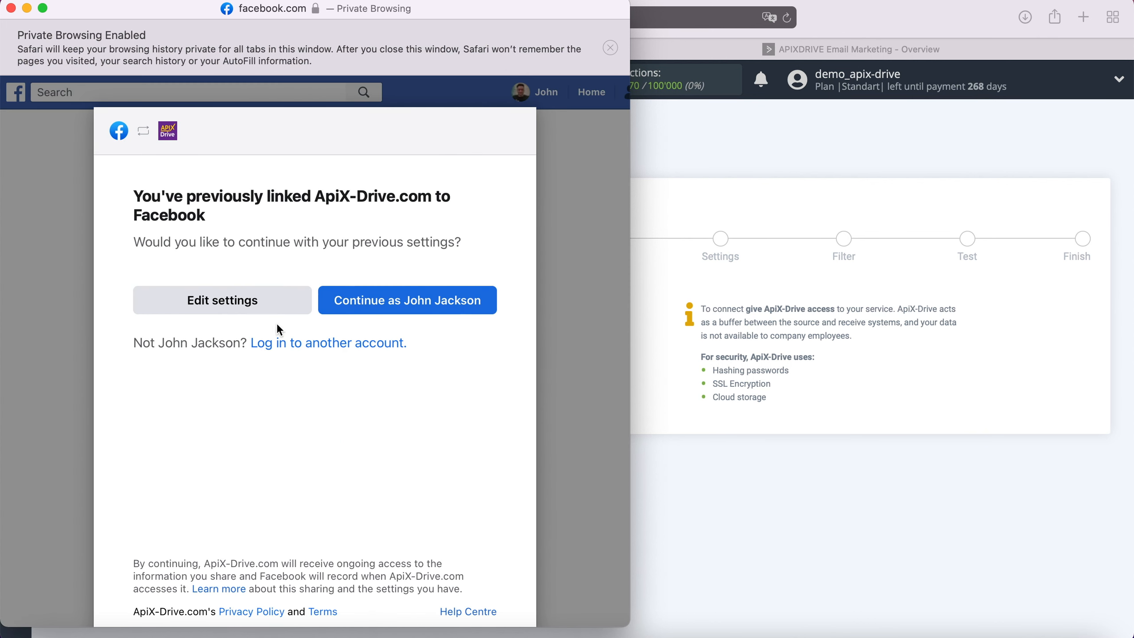
Edit the Facebook link settings, granting ApiX-Drive access to both lead form pages with all permissions enabled
{"action": "left_click", "coordinate": [269, 303]}
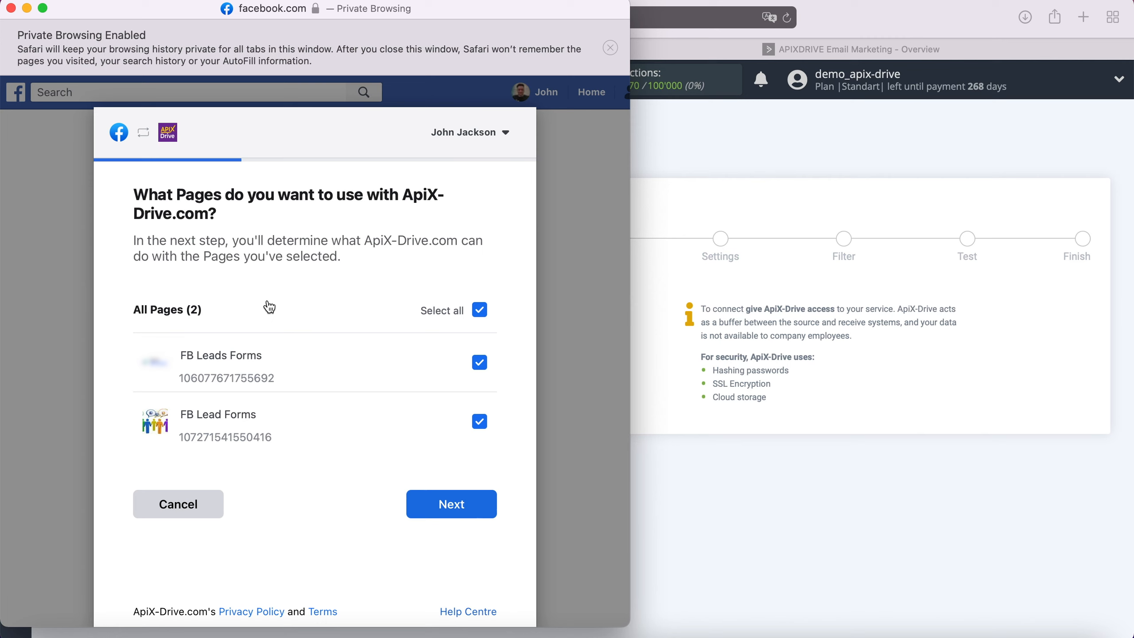
{"action": "left_click", "coordinate": [491, 503]}
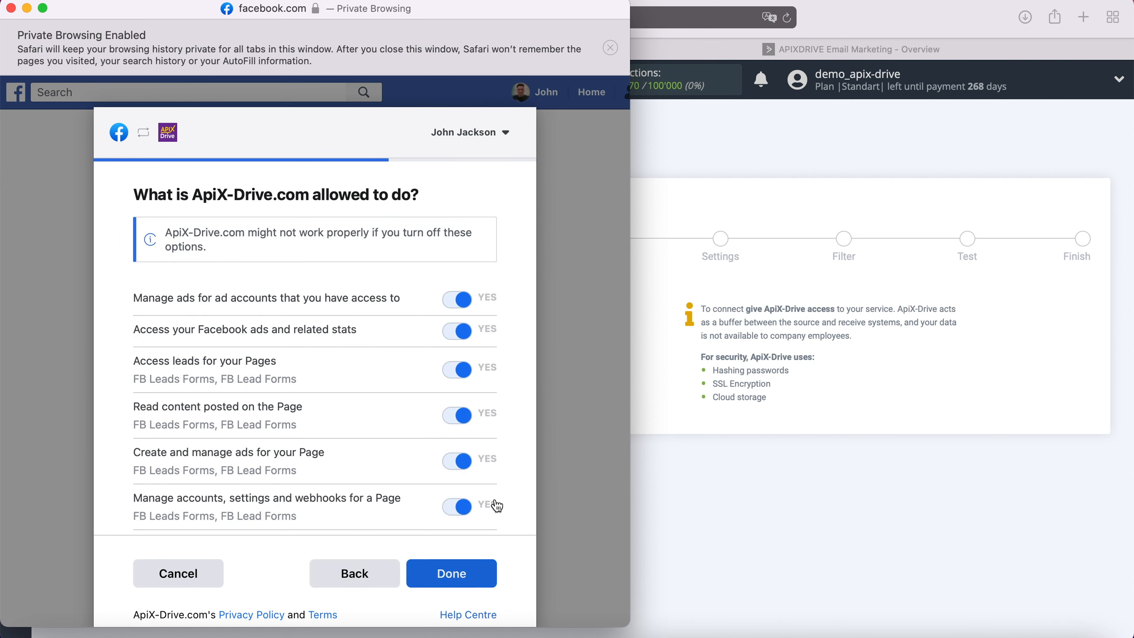
{"action": "left_click", "coordinate": [479, 576]}
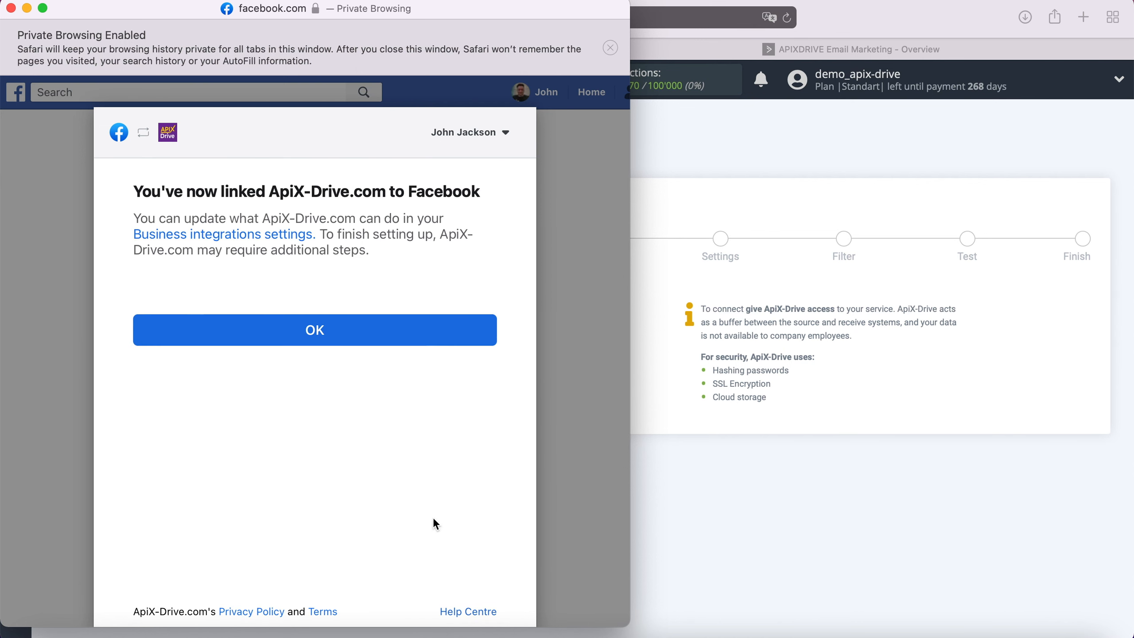
{"action": "left_click", "coordinate": [340, 331]}
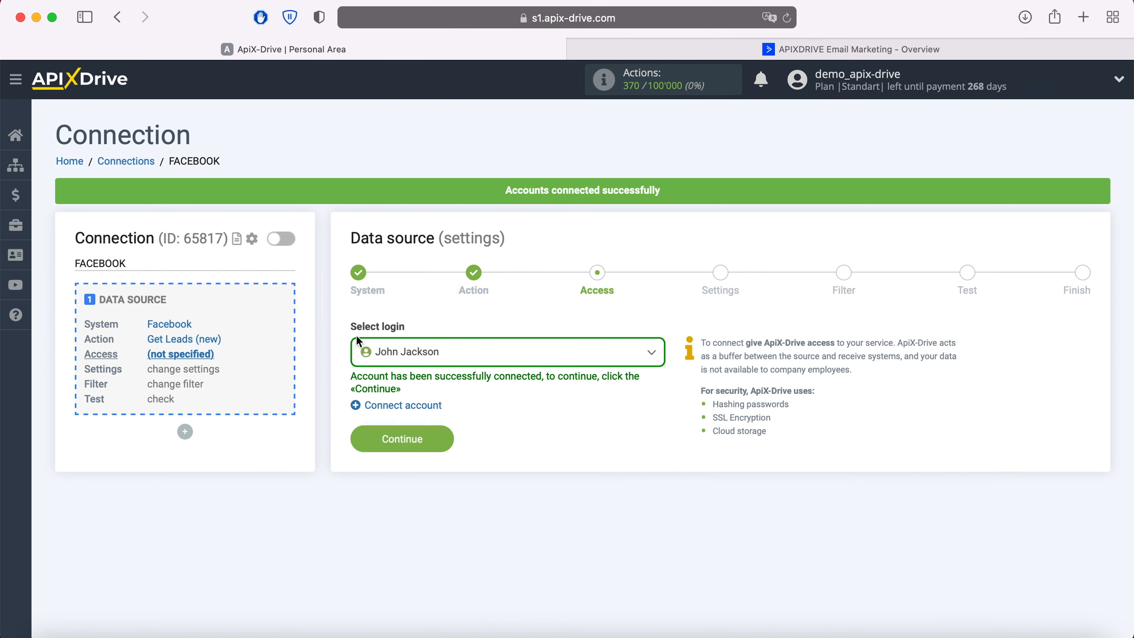
Select the newly connected Facebook account as the data source login and continue to the settings
{"action": "left_click", "coordinate": [618, 361]}
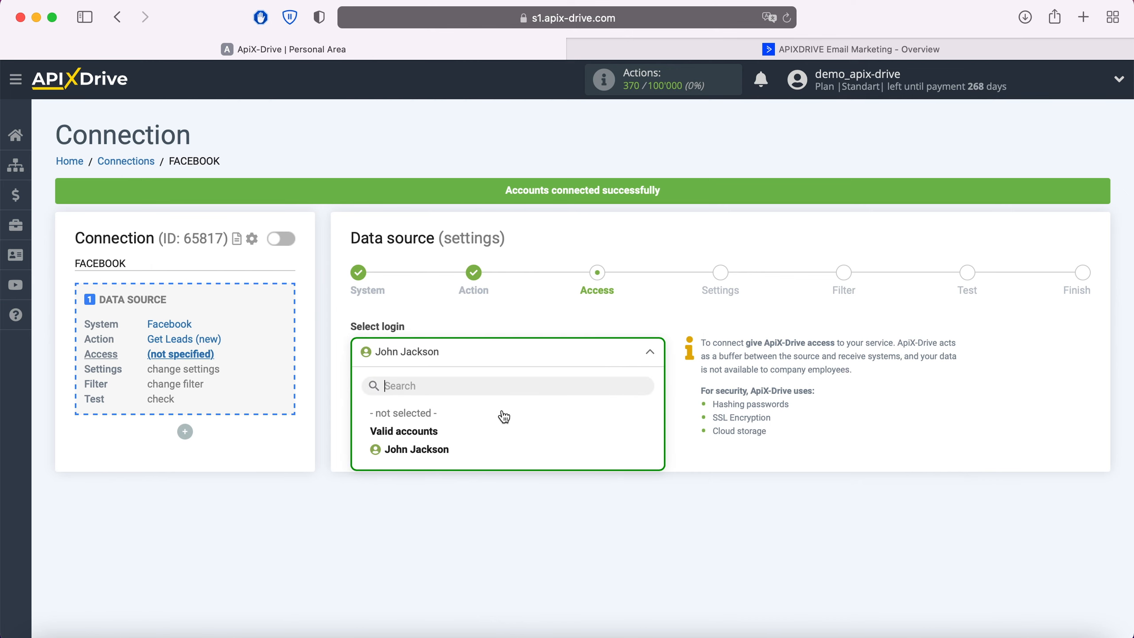
{"action": "left_click", "coordinate": [448, 450]}
{"action": "left_click", "coordinate": [445, 438]}
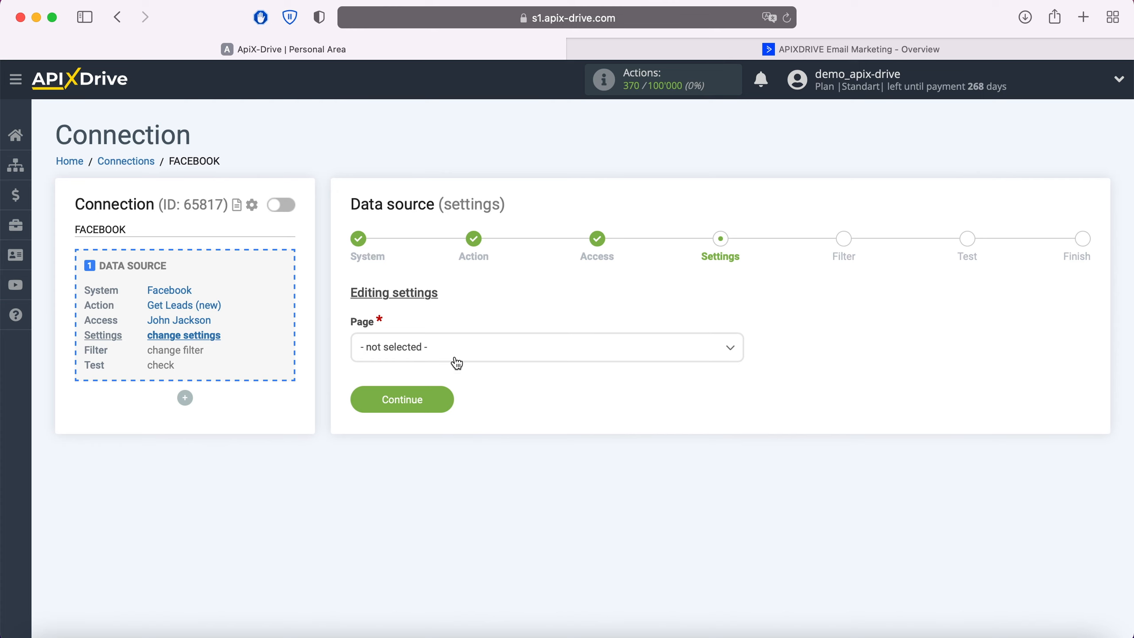
Set the page to FB Leads Forms, choose individual form selection, and include only FB Lead Form 20.05.2021
{"action": "left_click", "coordinate": [455, 352]}
{"action": "left_click", "coordinate": [432, 445]}
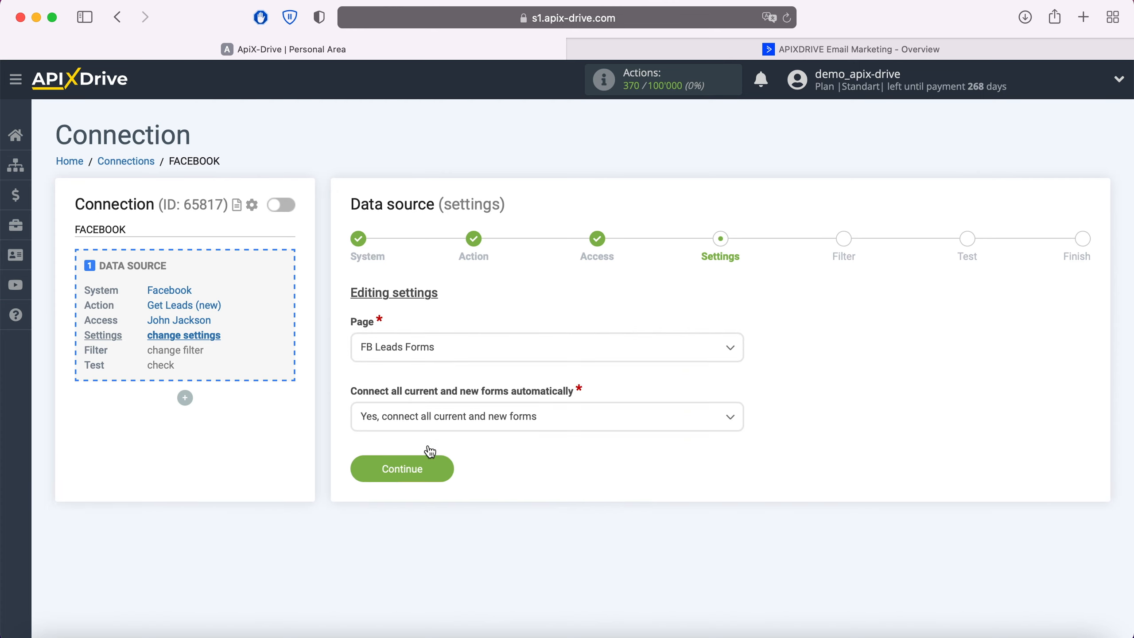
{"action": "left_click", "coordinate": [593, 422]}
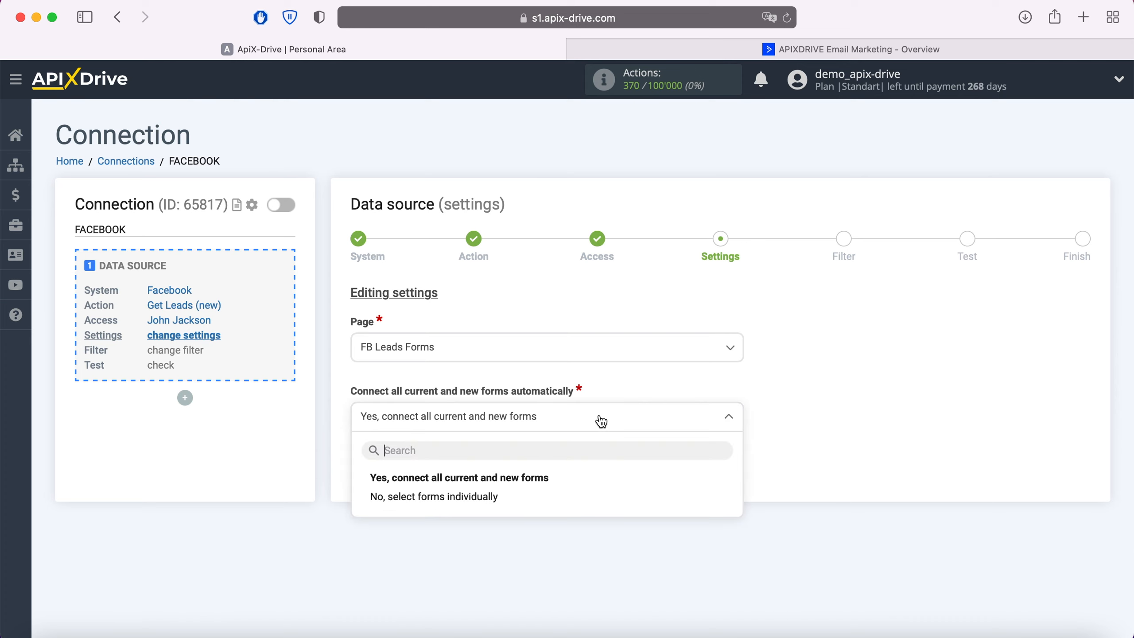
{"action": "left_click", "coordinate": [527, 498]}
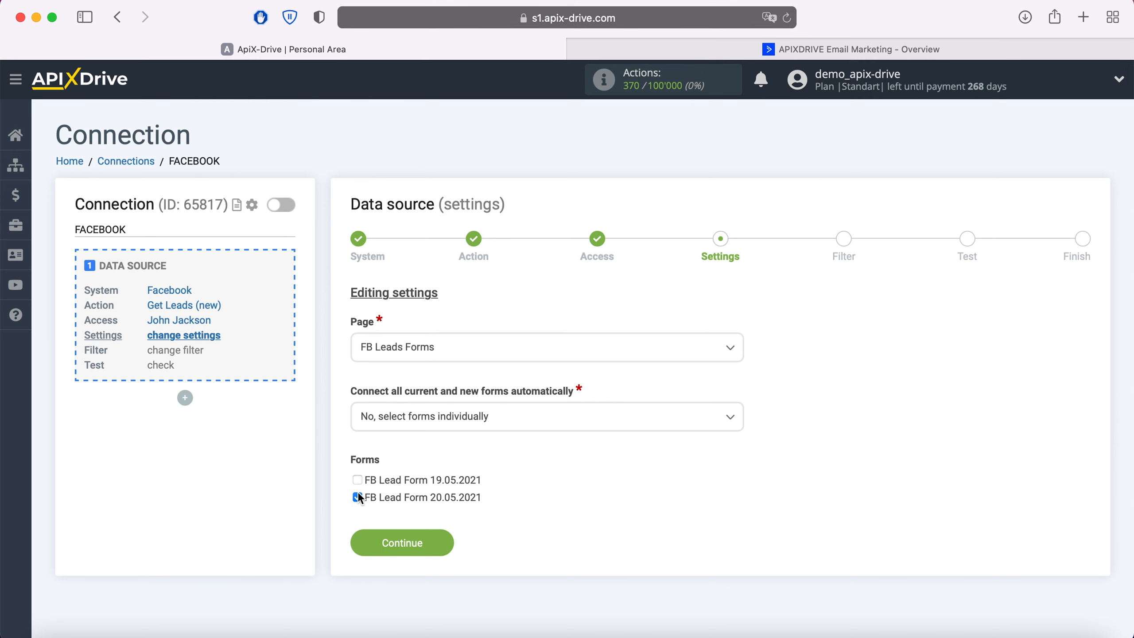
{"action": "left_click", "coordinate": [418, 540]}
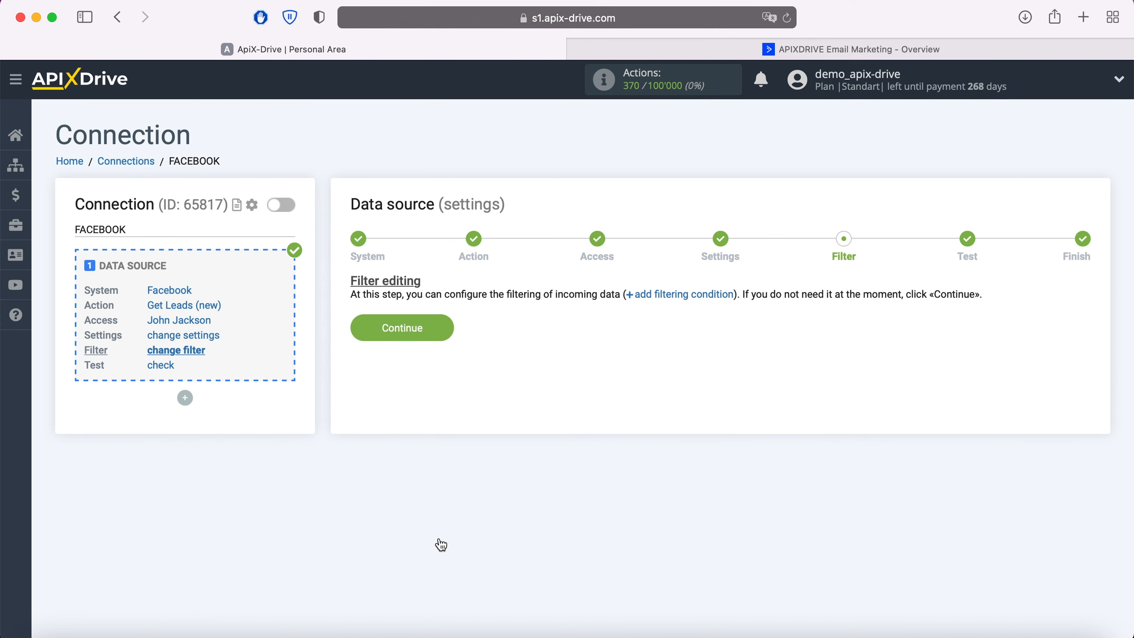
Skip the data filter, review the Facebook test data, and finish the data source setup
{"action": "left_click", "coordinate": [439, 338]}
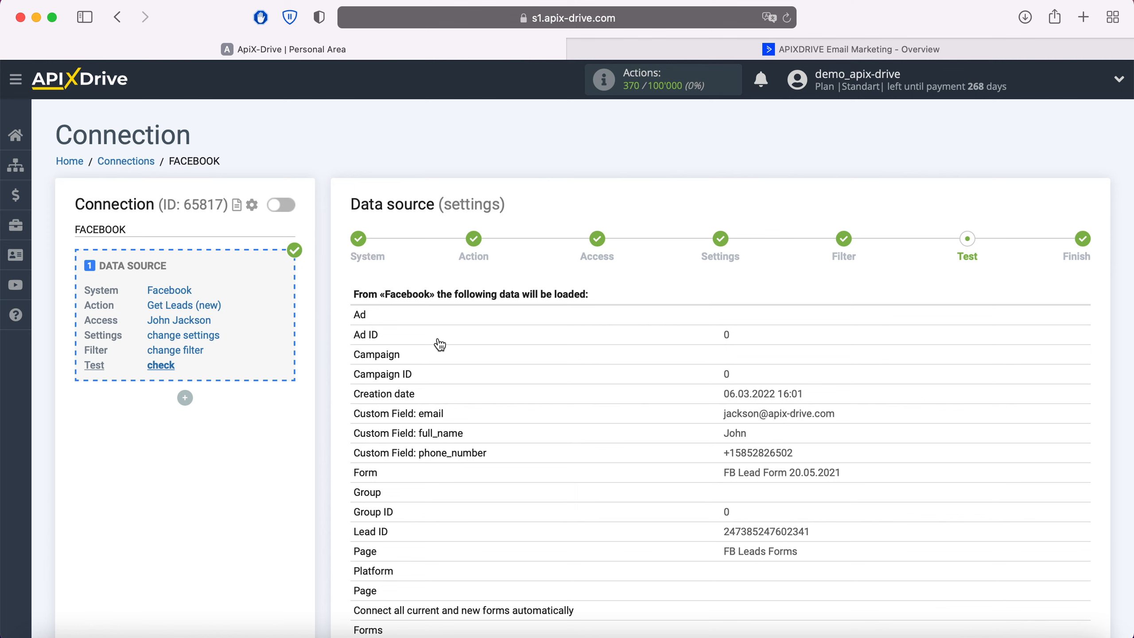
{"action": "scroll", "coordinate": [440, 344], "scroll_direction": "down", "scroll_amount": 5}
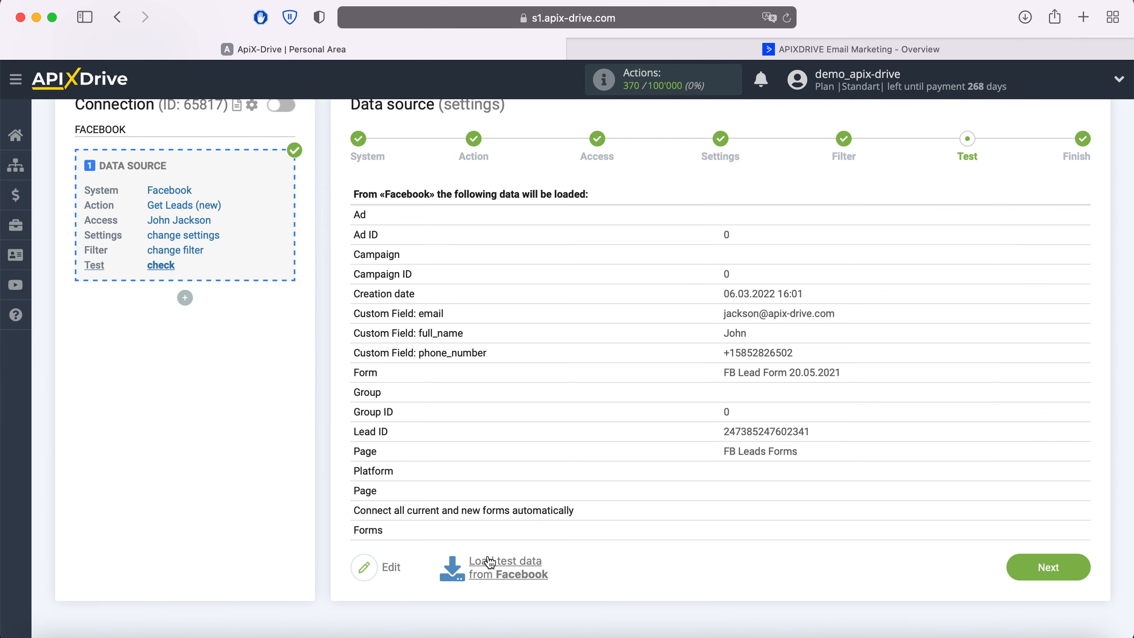
{"action": "left_click", "coordinate": [1080, 566]}
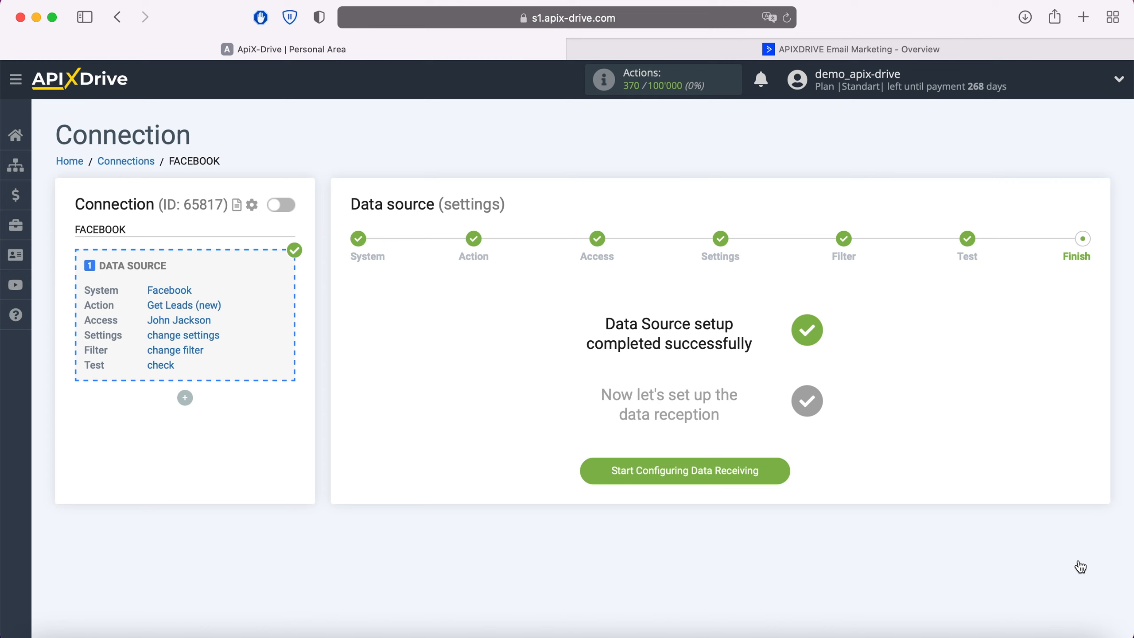
Start configuring data receiving and set ActiveCampaign as the destination system
{"action": "left_click", "coordinate": [780, 473]}
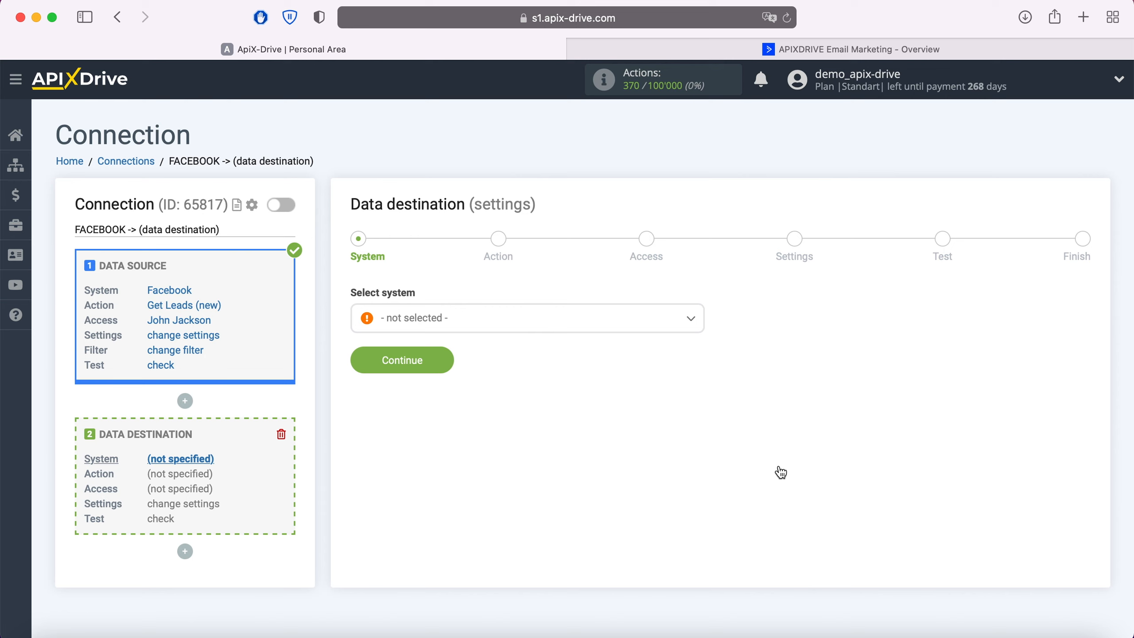
{"action": "left_click", "coordinate": [656, 325]}
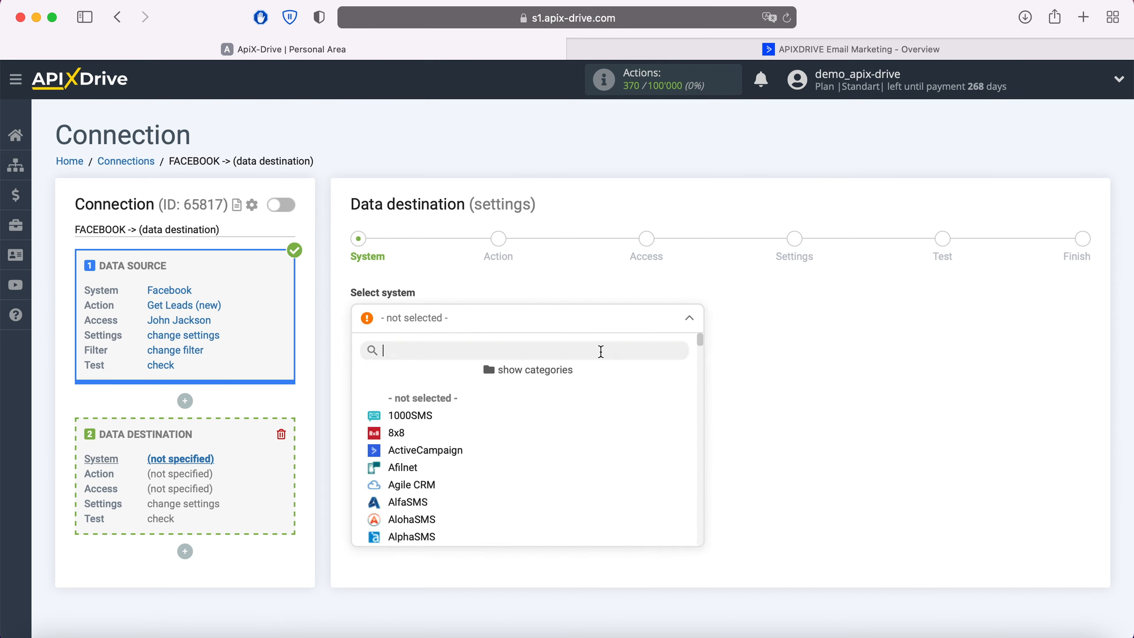
{"action": "left_click", "coordinate": [455, 447]}
{"action": "left_click", "coordinate": [442, 365]}
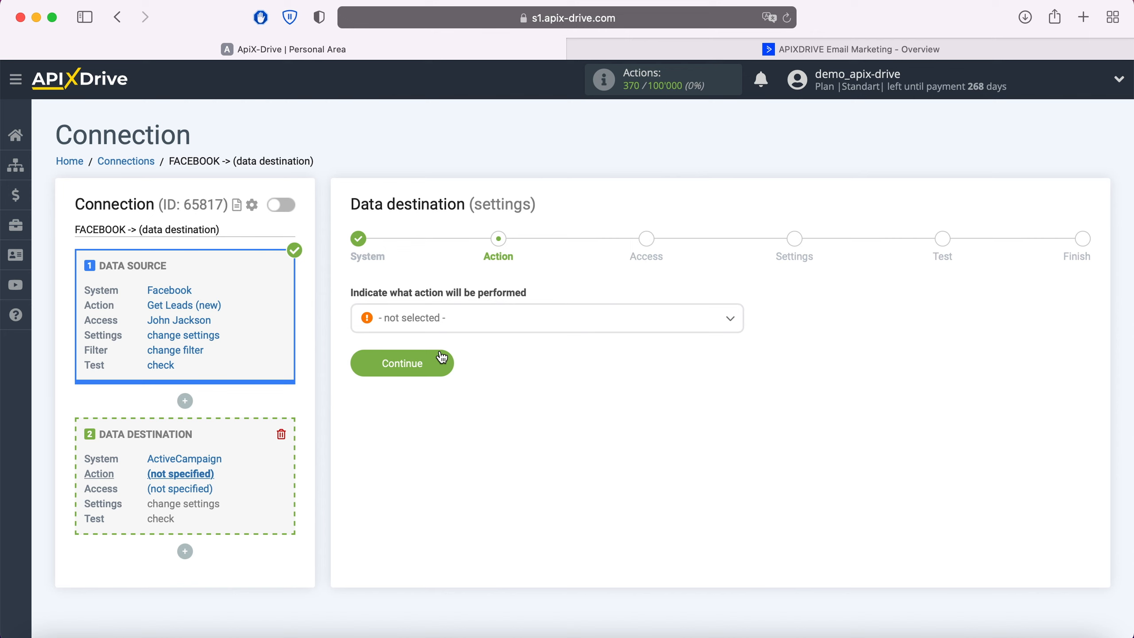
Set the data destination action to Add / Update Contact and continue to account access
{"action": "left_click", "coordinate": [468, 316]}
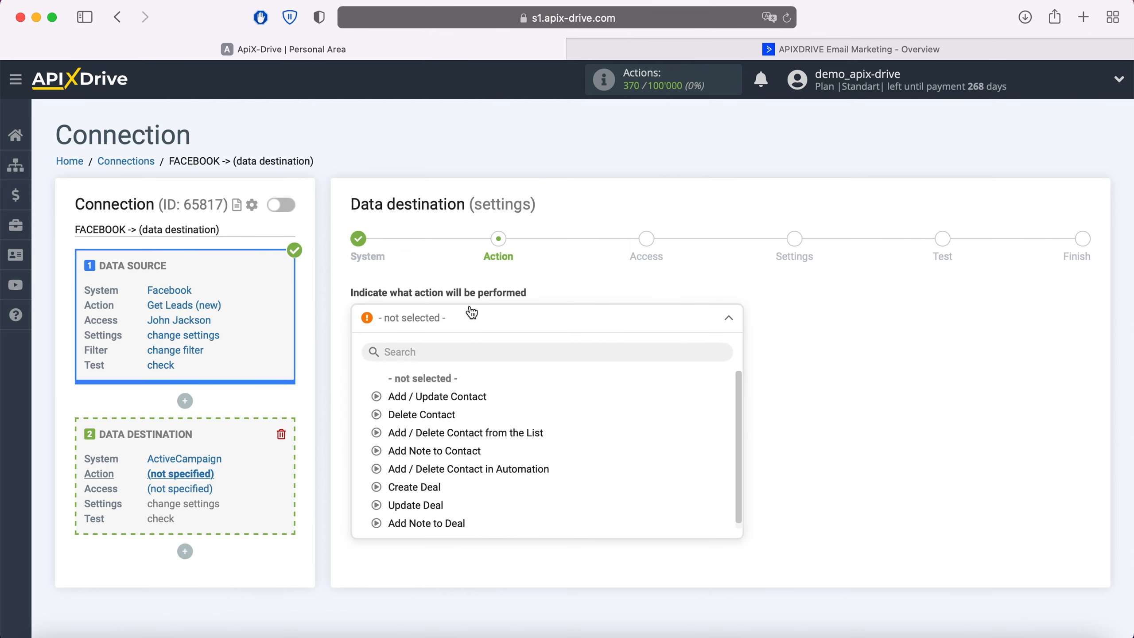
{"action": "left_click", "coordinate": [472, 397]}
{"action": "left_click", "coordinate": [451, 373]}
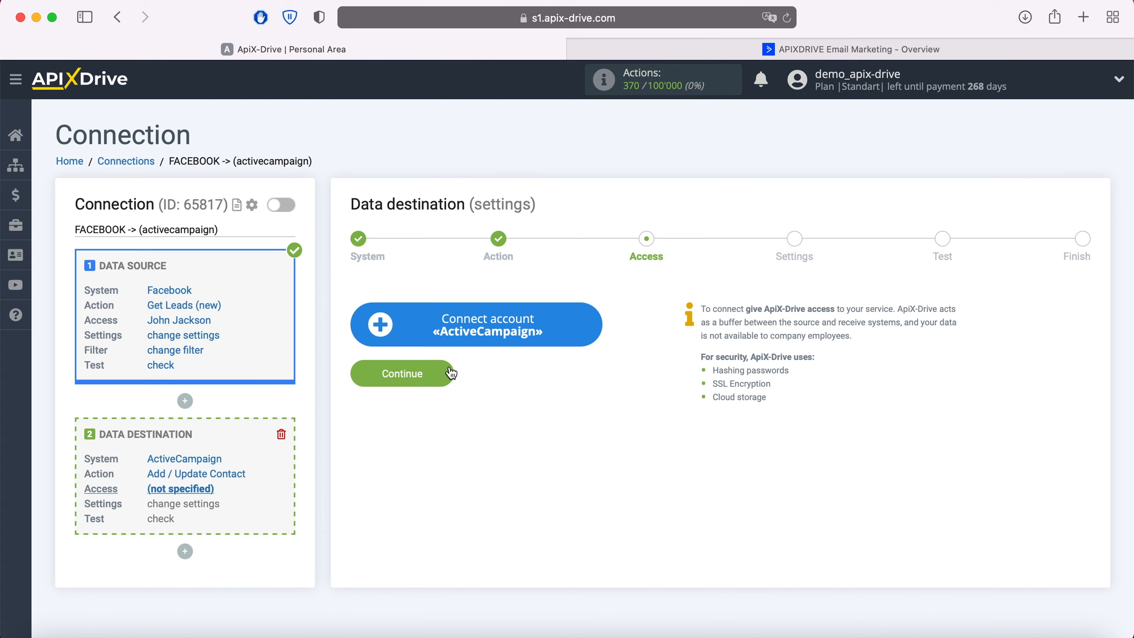
Start connecting an ActiveCampaign account, then switch to ActiveCampaign and copy the API URL from its developer settings
{"action": "left_click", "coordinate": [589, 324]}
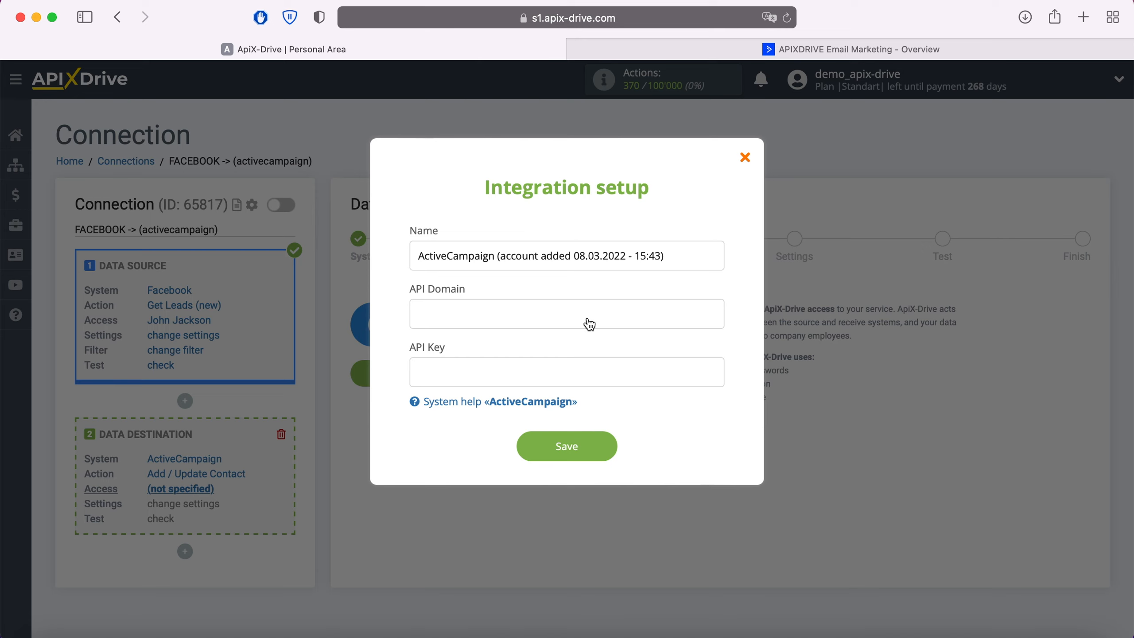
{"action": "left_click", "coordinate": [769, 59]}
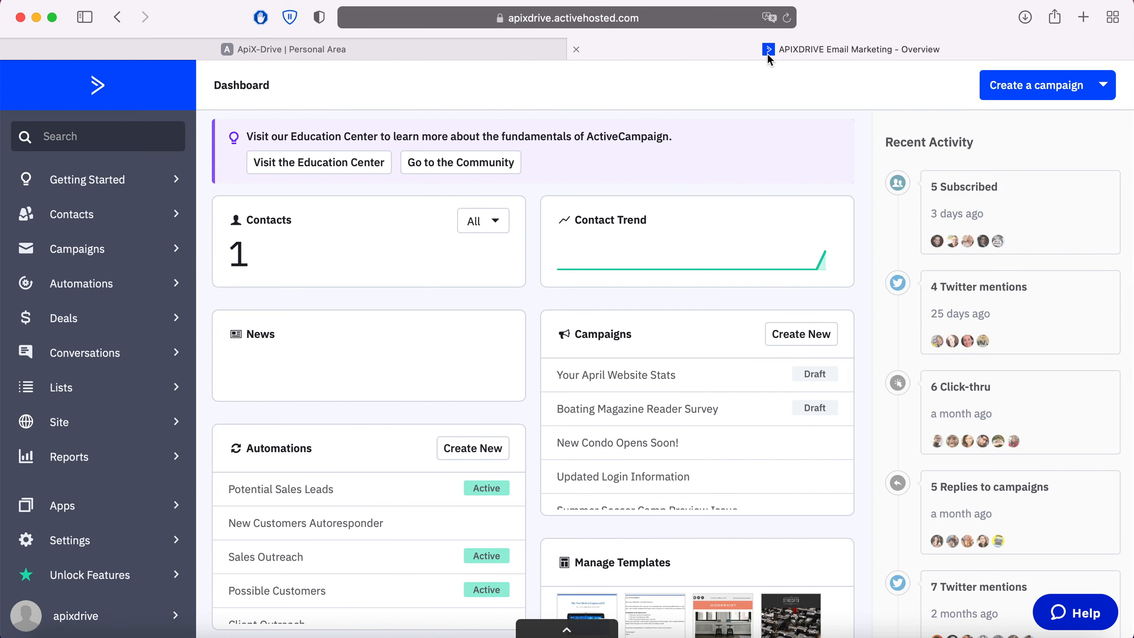
{"action": "left_click", "coordinate": [101, 541]}
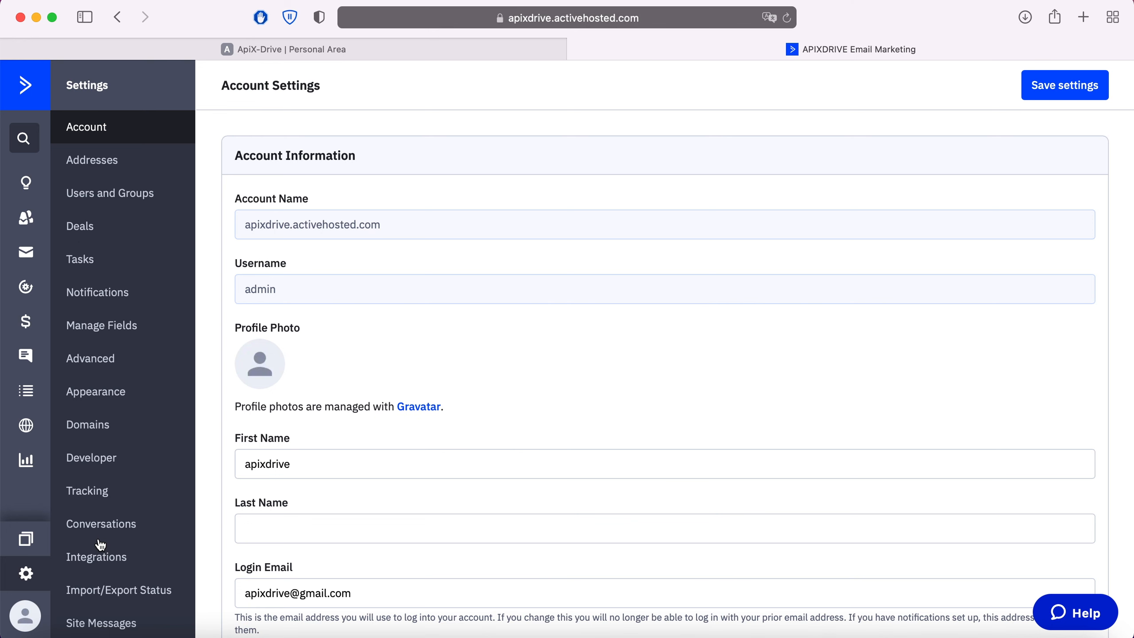
{"action": "left_click", "coordinate": [102, 461]}
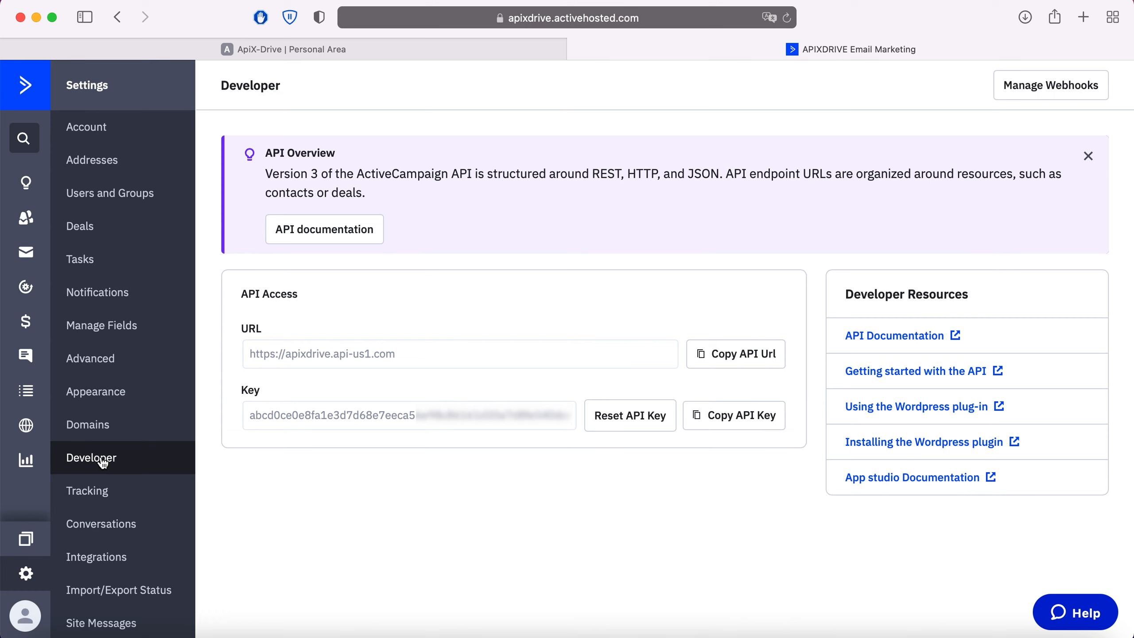
{"action": "left_click", "coordinate": [730, 360]}
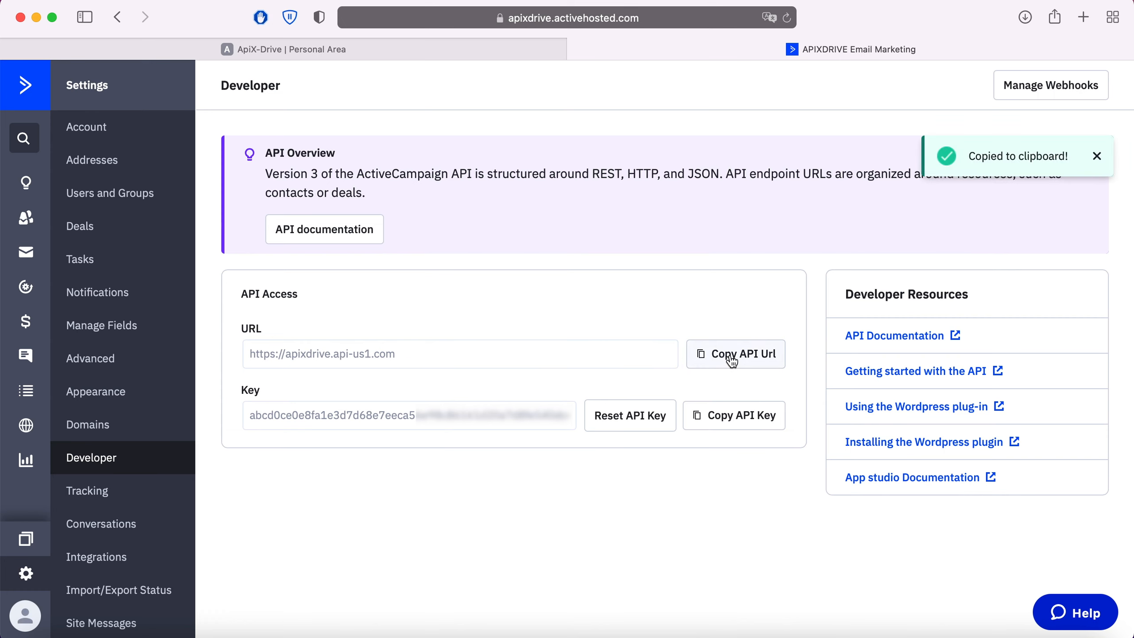
{"action": "left_click", "coordinate": [228, 43]}
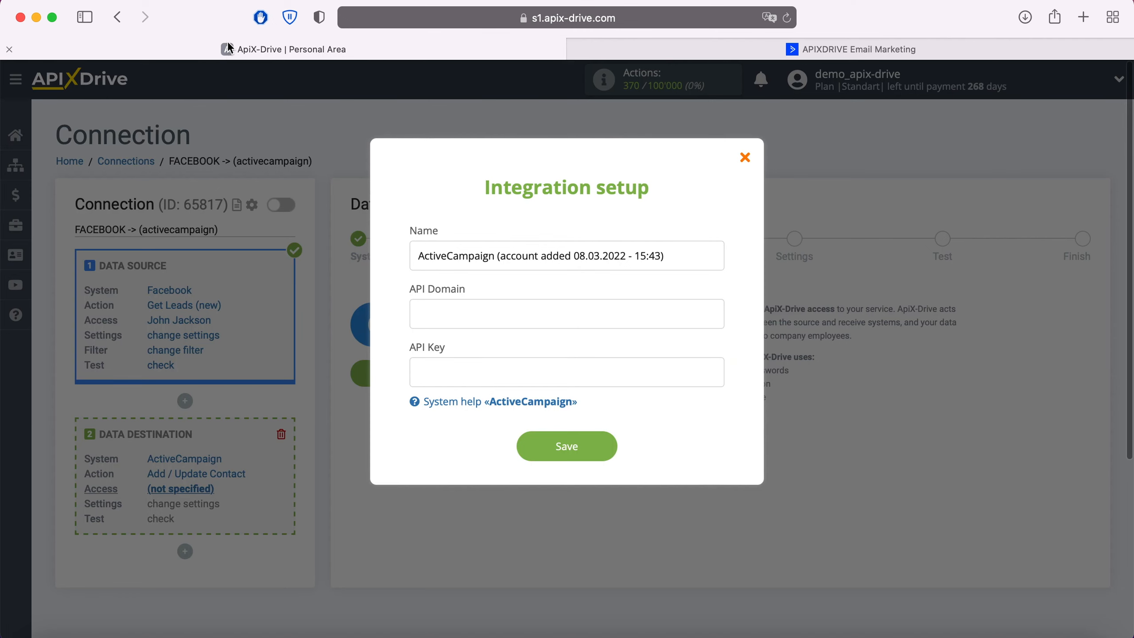
{"action": "right_click", "coordinate": [433, 309]}
{"action": "left_click", "coordinate": [455, 351]}
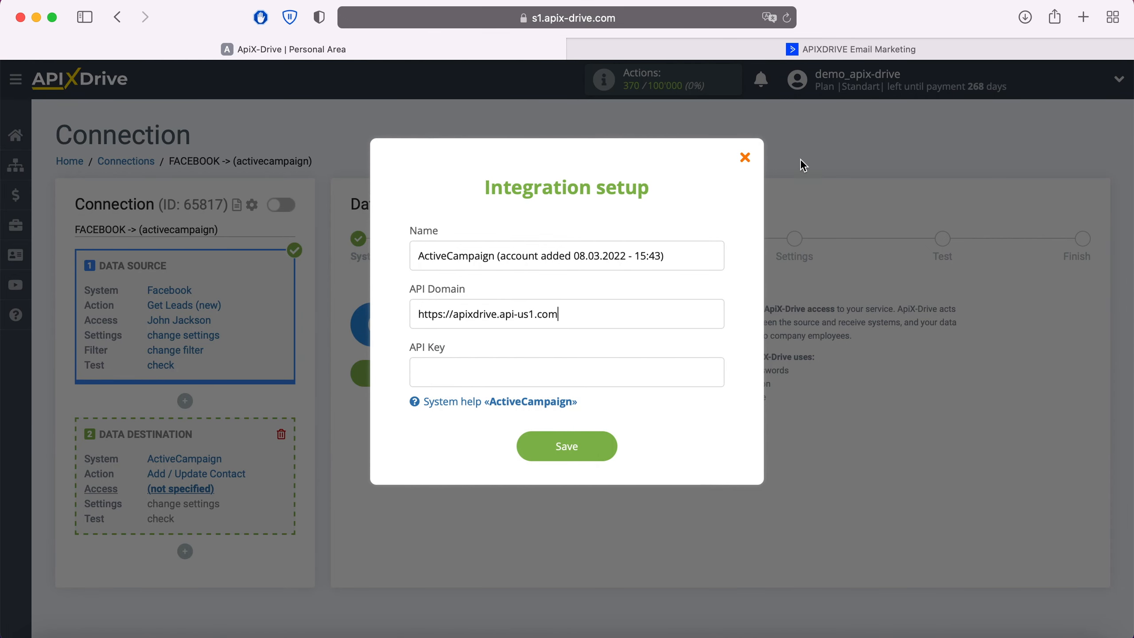
Copy the API key from ActiveCampaign's developer settings, paste it into ApiX-Drive's integration setup, and save the account connection
{"action": "left_click", "coordinate": [849, 50]}
{"action": "left_click", "coordinate": [725, 415]}
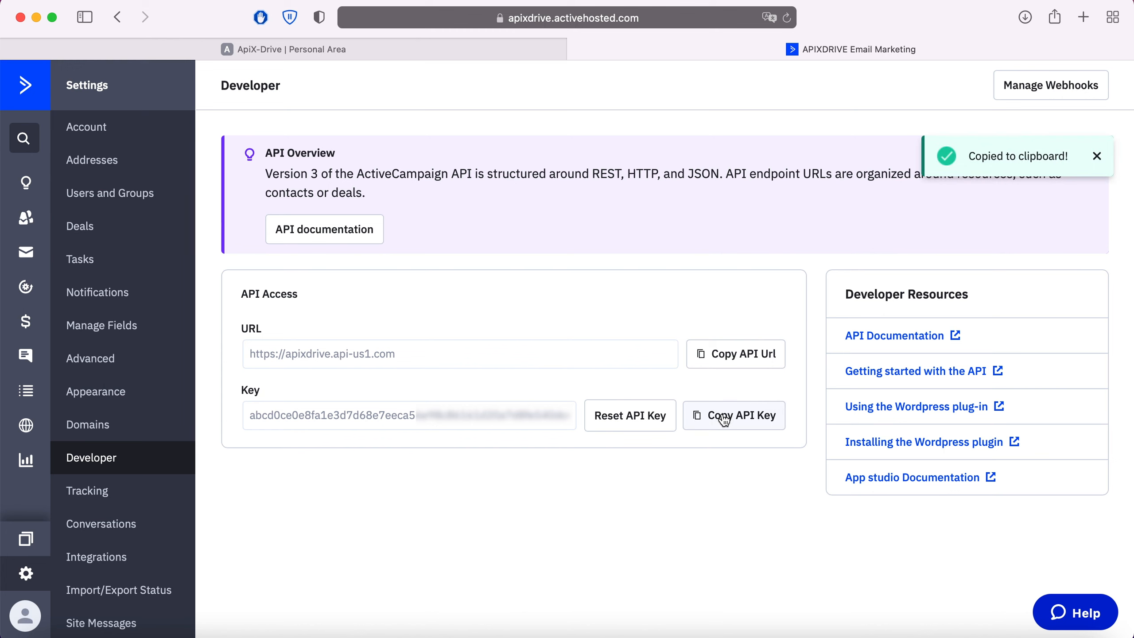
{"action": "left_click", "coordinate": [330, 50]}
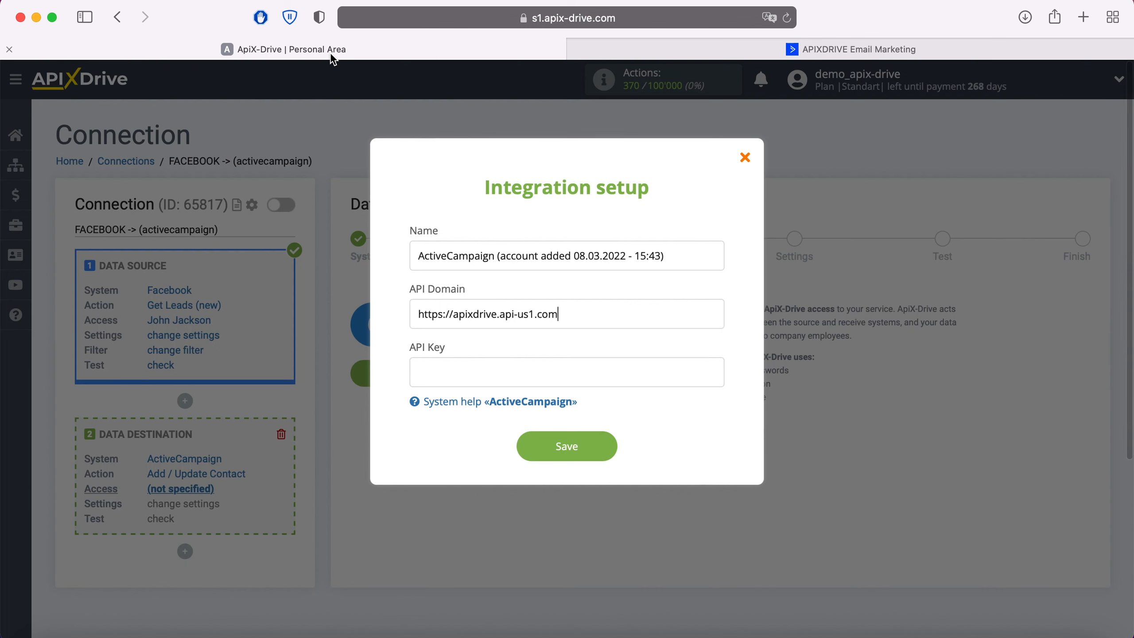
{"action": "right_click", "coordinate": [476, 374]}
{"action": "left_click", "coordinate": [510, 420]}
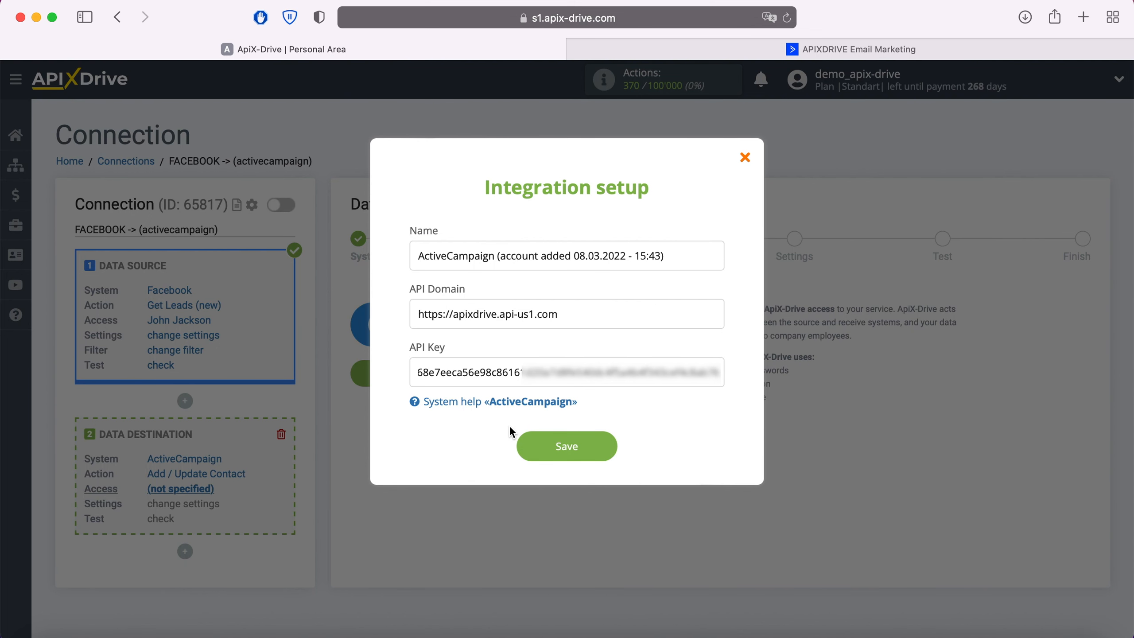
{"action": "left_click", "coordinate": [608, 448]}
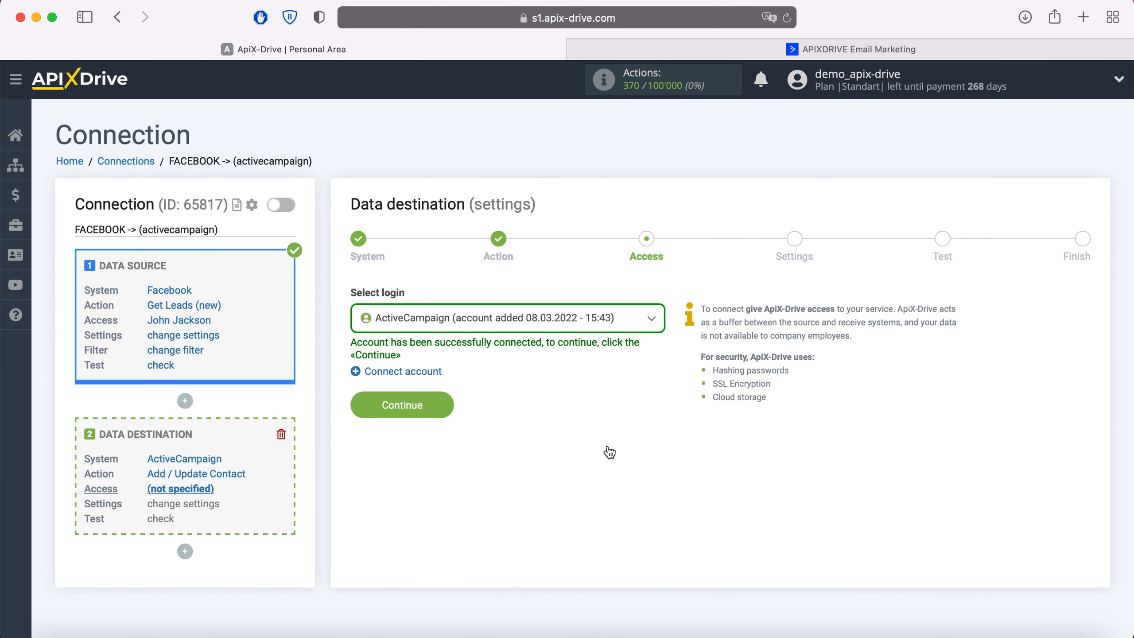
Continue with the connected ActiveCampaign account as the login and set the destination list to Master Contact List
{"action": "left_click", "coordinate": [647, 320]}
{"action": "left_click", "coordinate": [567, 411]}
{"action": "left_click", "coordinate": [444, 406]}
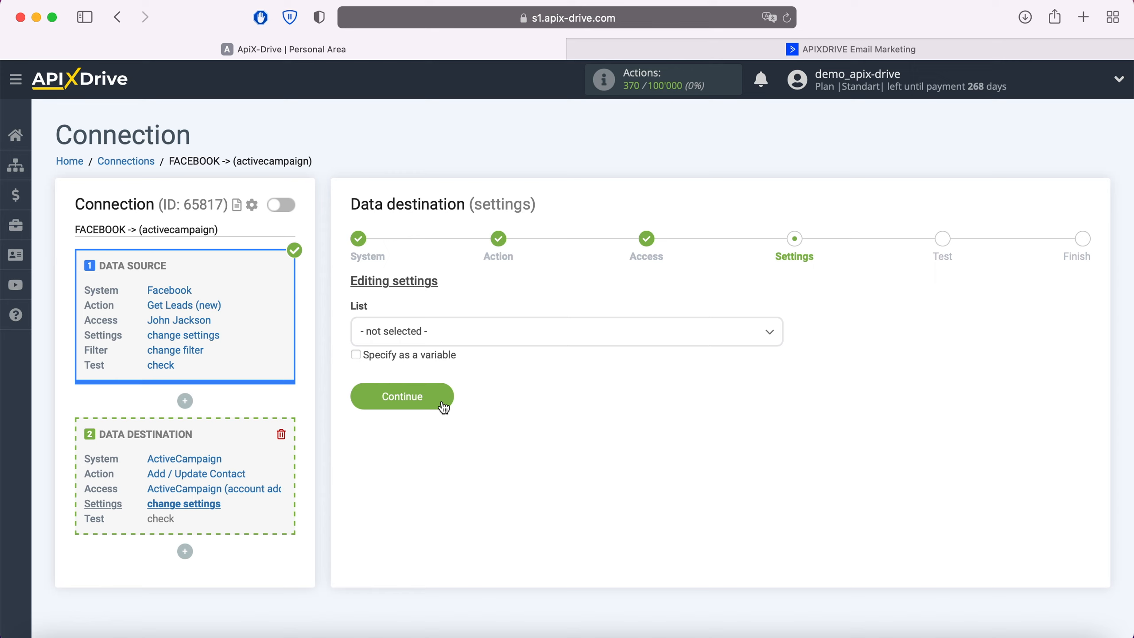
{"action": "left_click", "coordinate": [468, 330]}
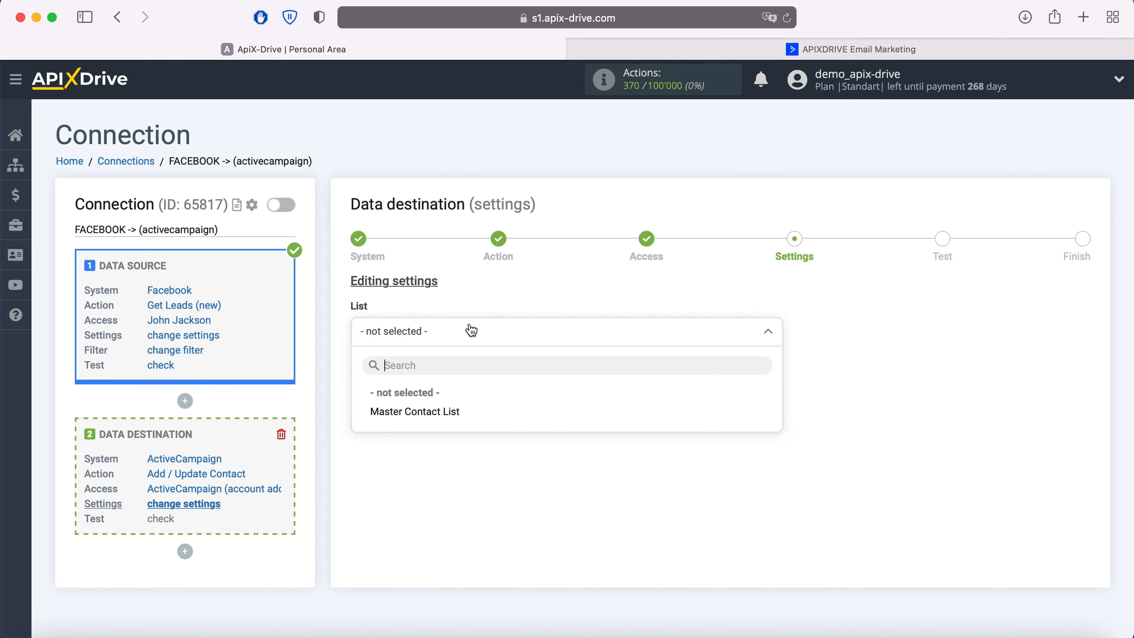
{"action": "left_click", "coordinate": [440, 414]}
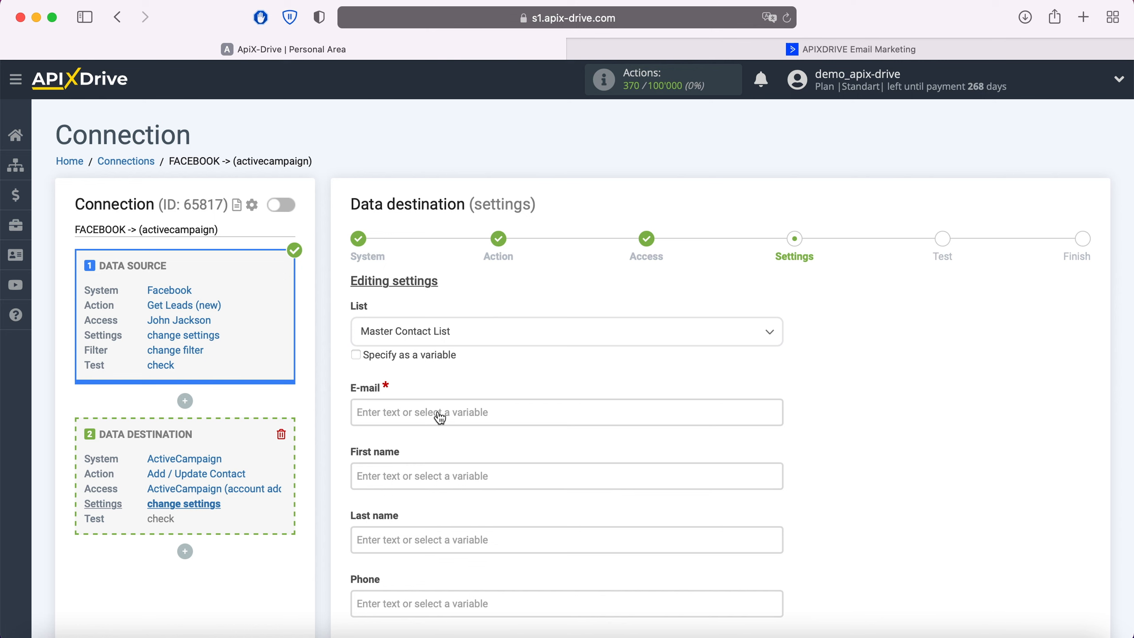
Map the destination's E-mail field to the Facebook variable Custom Field: email
{"action": "left_click", "coordinate": [410, 411]}
{"action": "scroll", "coordinate": [410, 411], "scroll_direction": "down", "scroll_amount": 5}
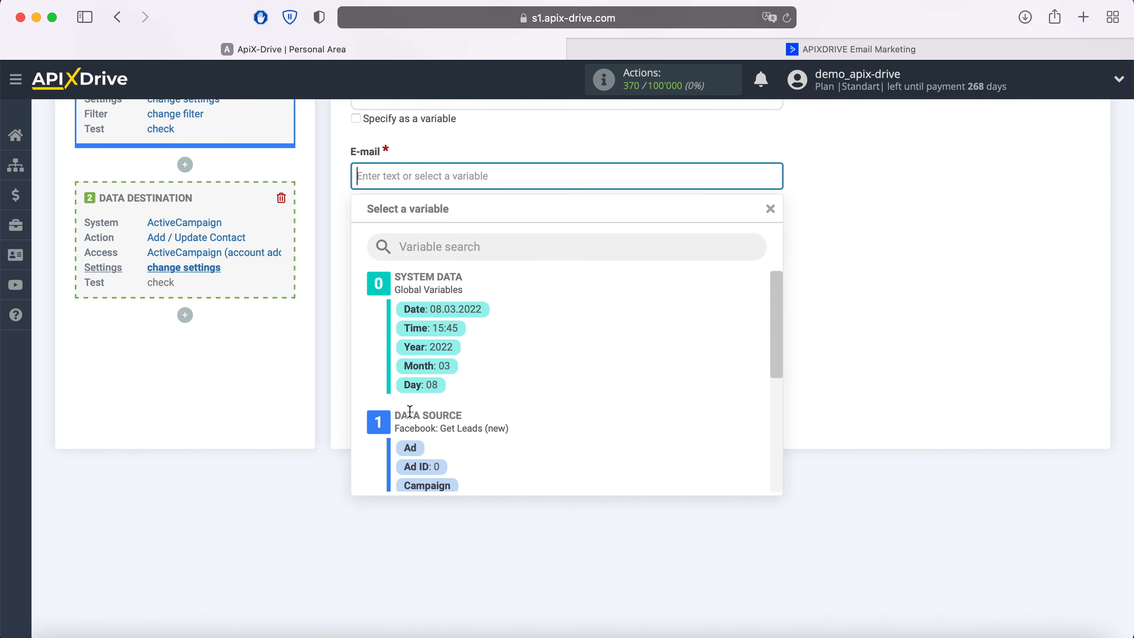
{"action": "scroll", "coordinate": [611, 351], "scroll_direction": "down", "scroll_amount": 4}
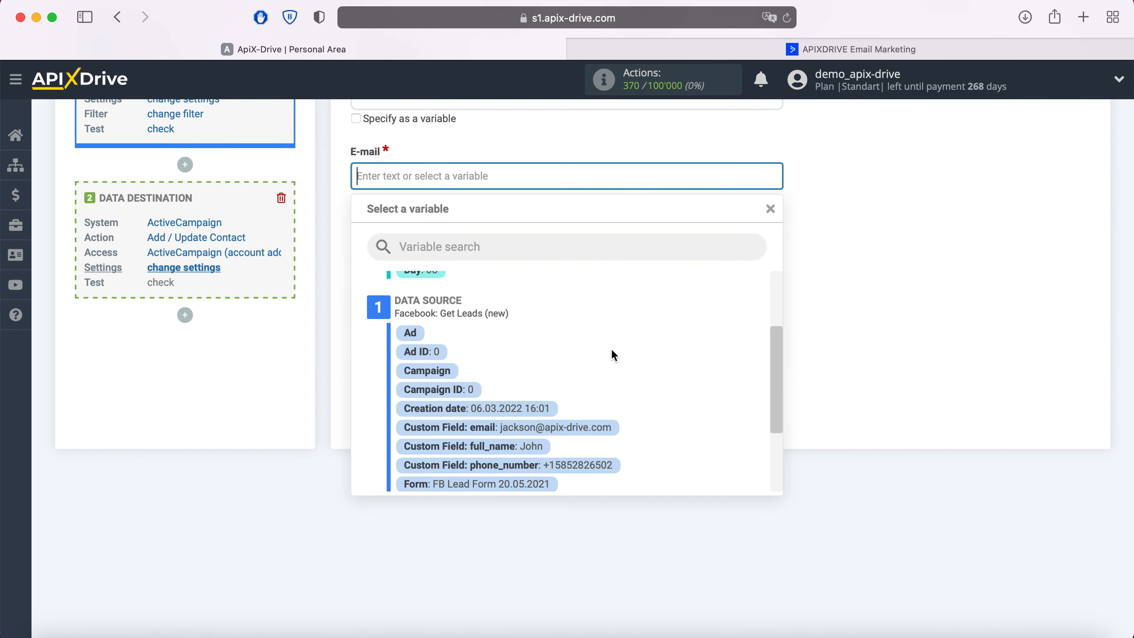
{"action": "left_click", "coordinate": [593, 429]}
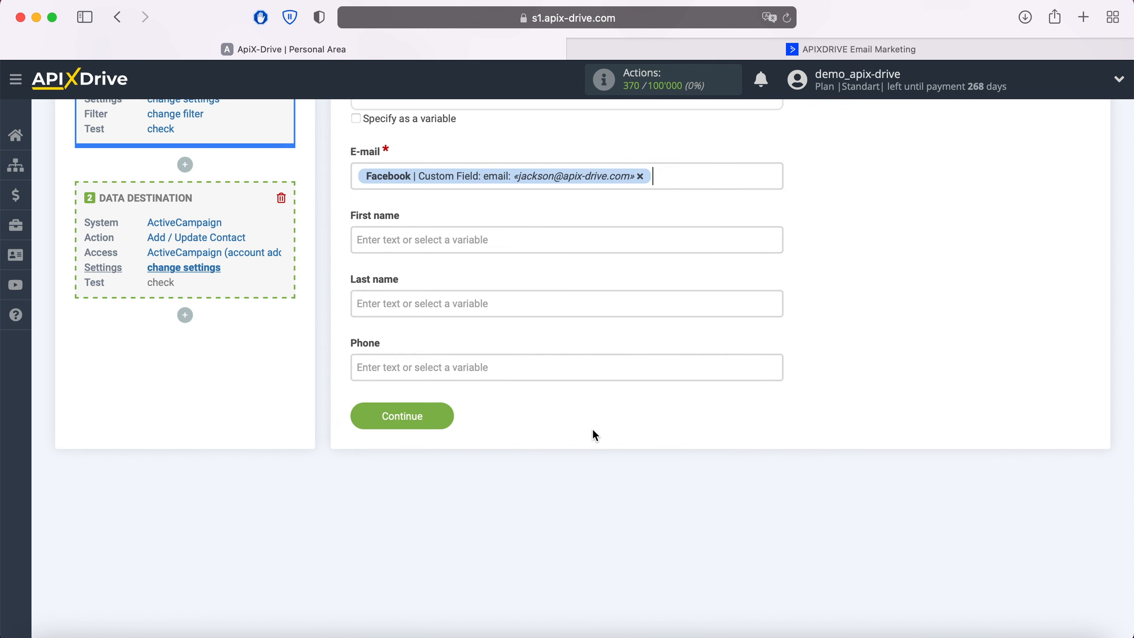
Map both the First name and Last name fields to the Facebook variable Custom Field: full_name
{"action": "left_click", "coordinate": [448, 237]}
{"action": "scroll", "coordinate": [600, 395], "scroll_direction": "down", "scroll_amount": 3}
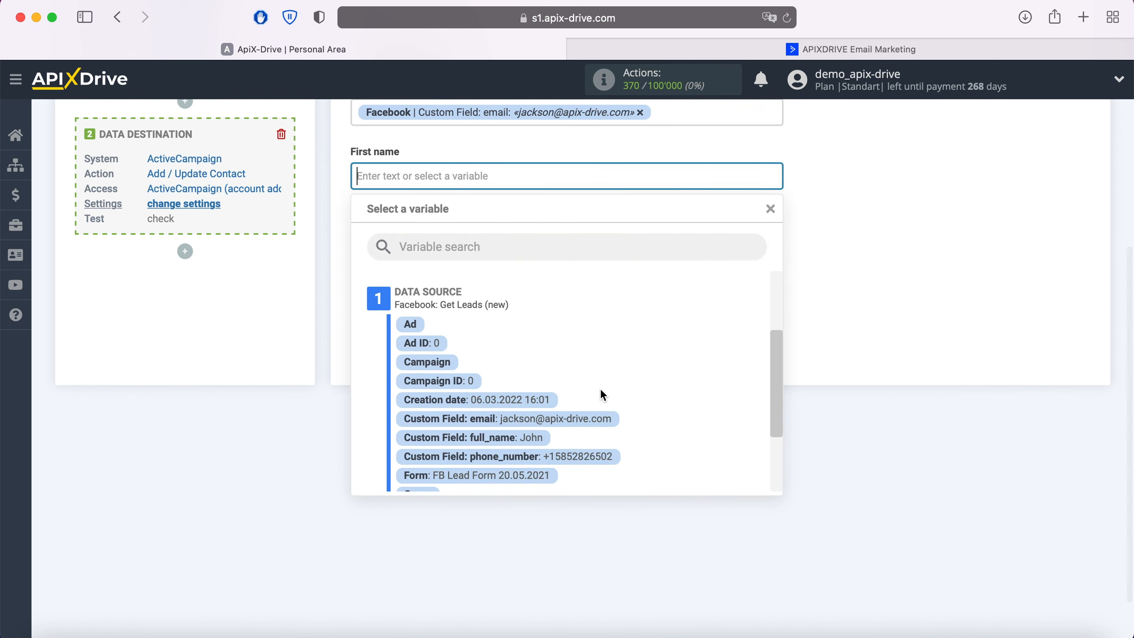
{"action": "left_click", "coordinate": [535, 435]}
{"action": "left_click", "coordinate": [427, 240]}
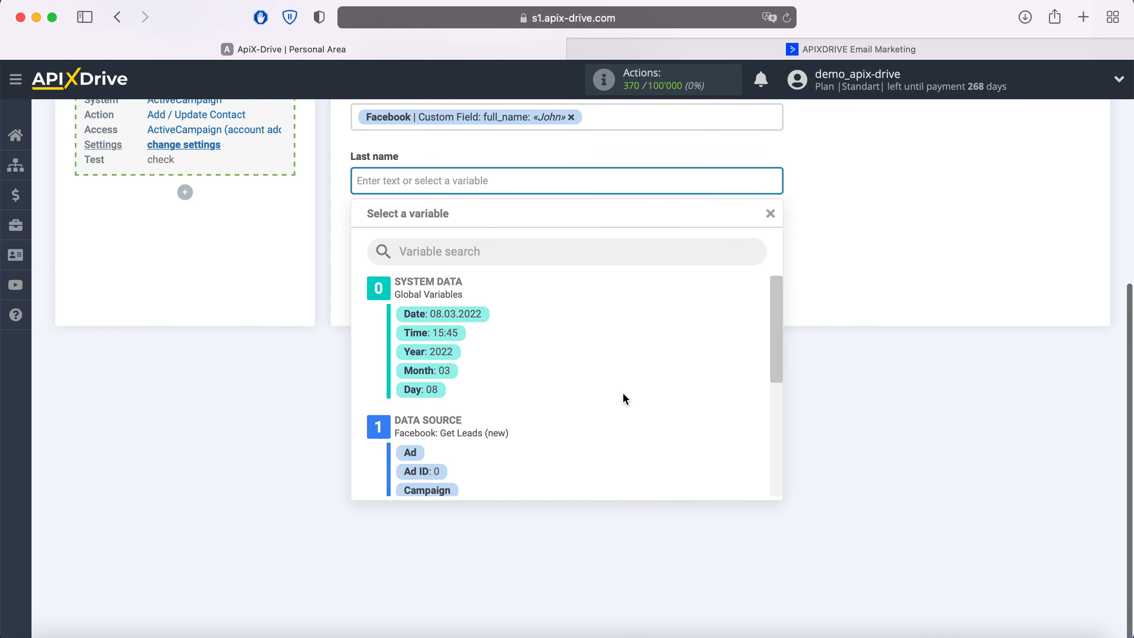
{"action": "scroll", "coordinate": [622, 392], "scroll_direction": "down", "scroll_amount": 3}
{"action": "left_click", "coordinate": [529, 460]}
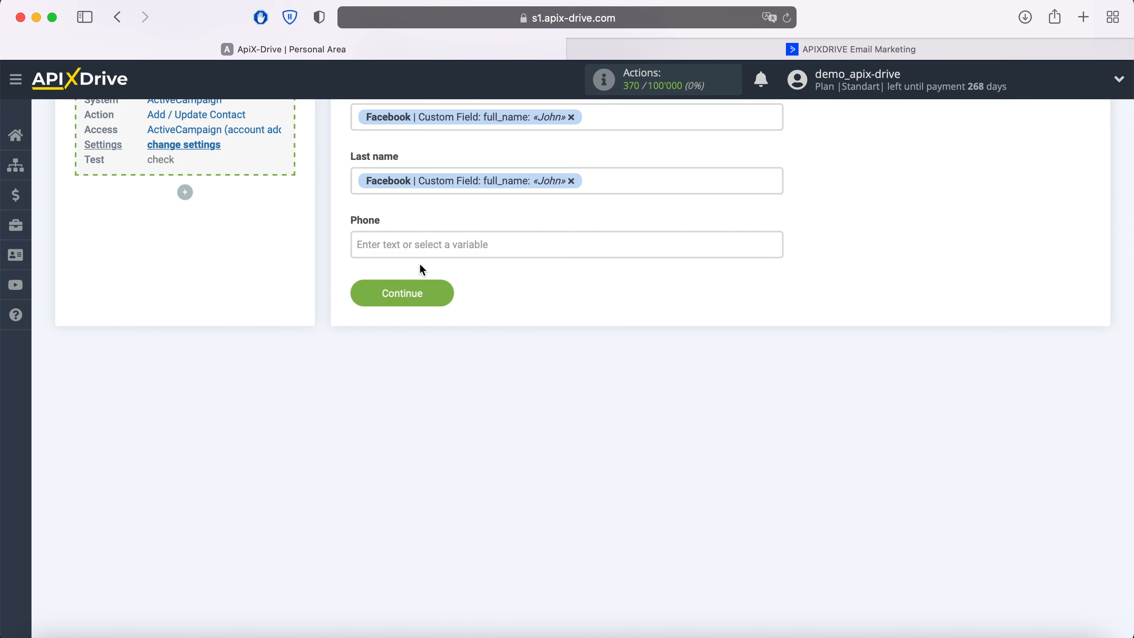
Map the Phone field to the Facebook variable Custom Field: phone_number and continue to the test stage
{"action": "left_click", "coordinate": [422, 246]}
{"action": "scroll", "coordinate": [627, 392], "scroll_direction": "down", "scroll_amount": 3}
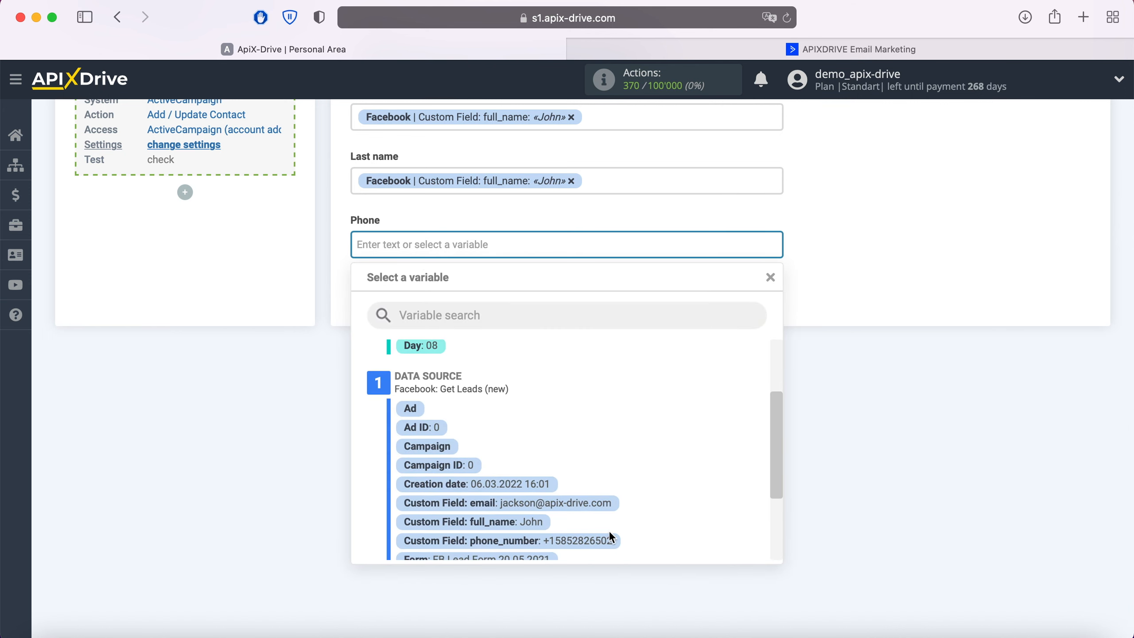
{"action": "left_click", "coordinate": [609, 538]}
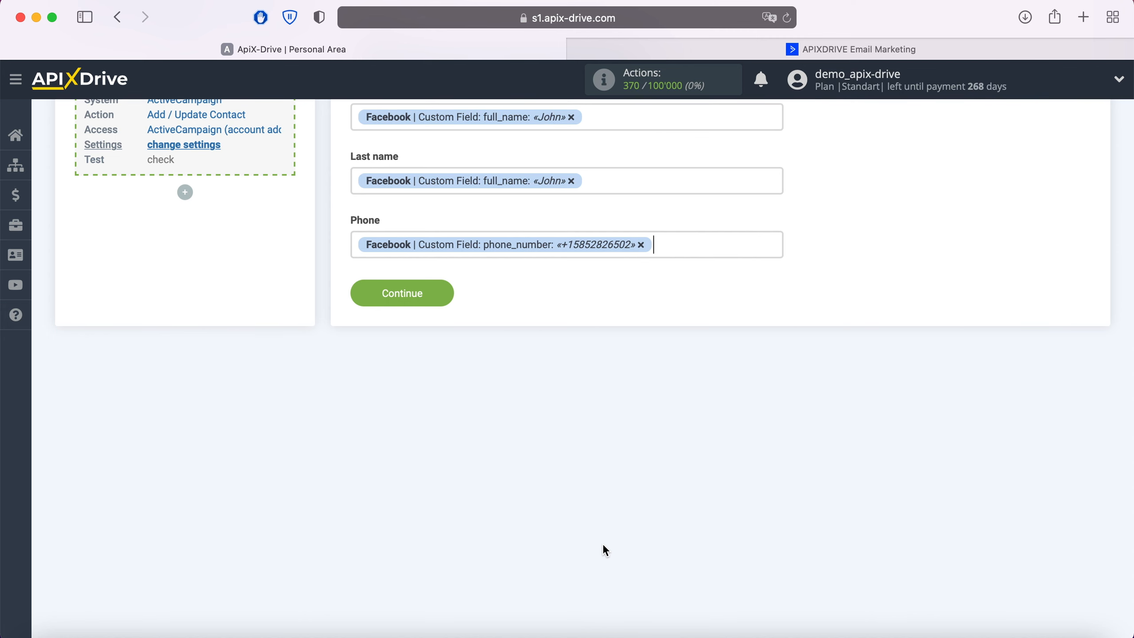
{"action": "left_click", "coordinate": [442, 295]}
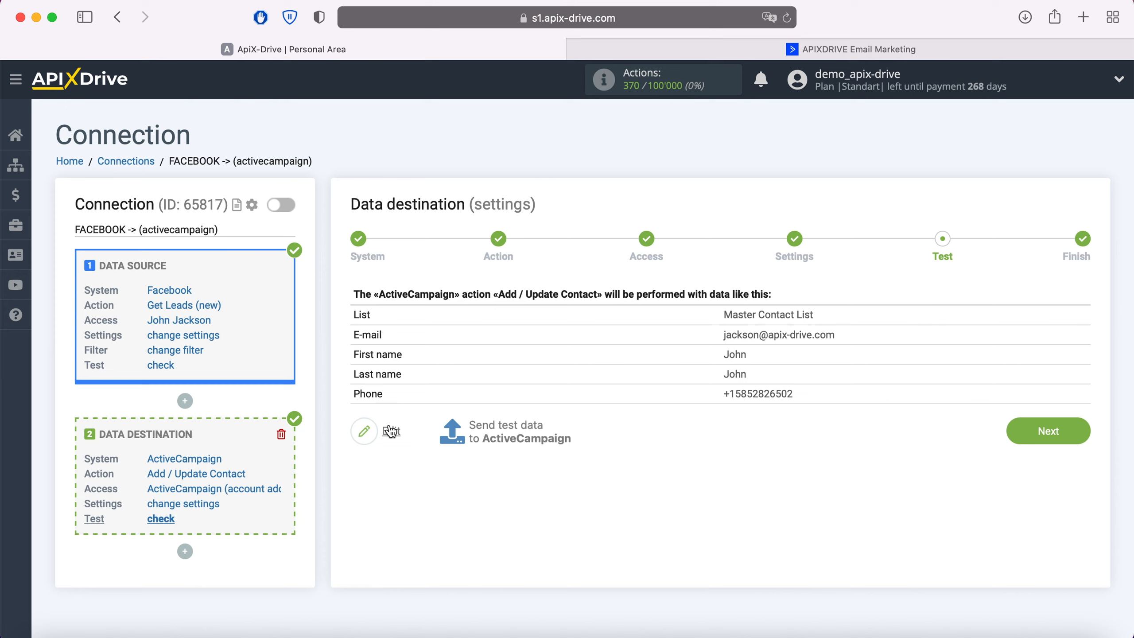
Send test data to ActiveCampaign, then switch to ActiveCampaign and check the contact list for the test contact
{"action": "left_click", "coordinate": [524, 428]}
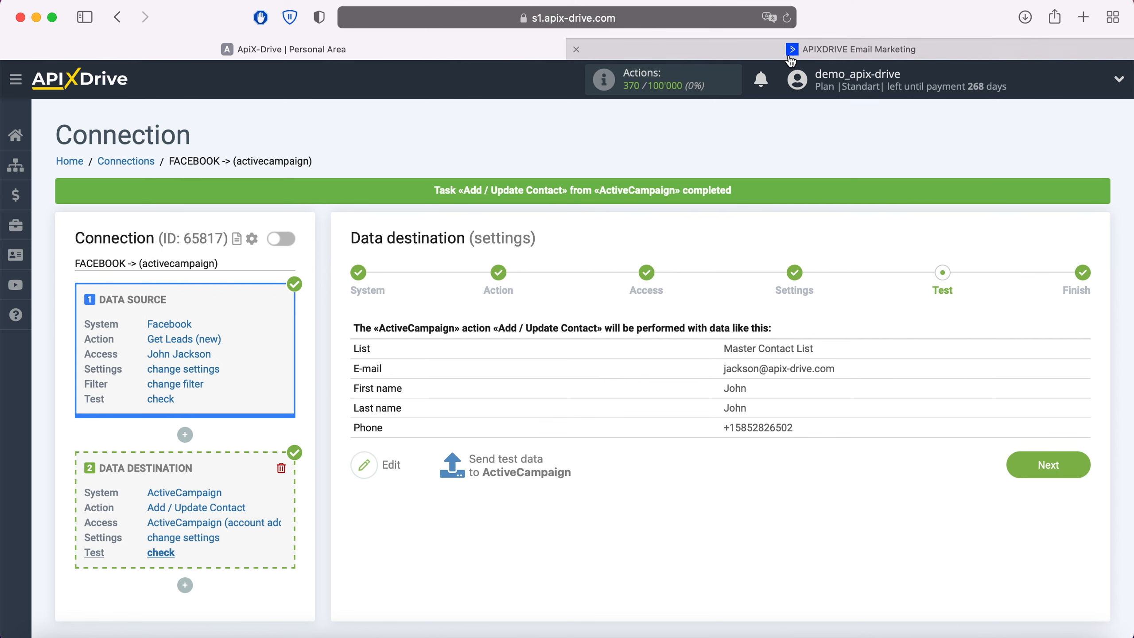
{"action": "left_click", "coordinate": [775, 49]}
{"action": "left_click", "coordinate": [120, 218]}
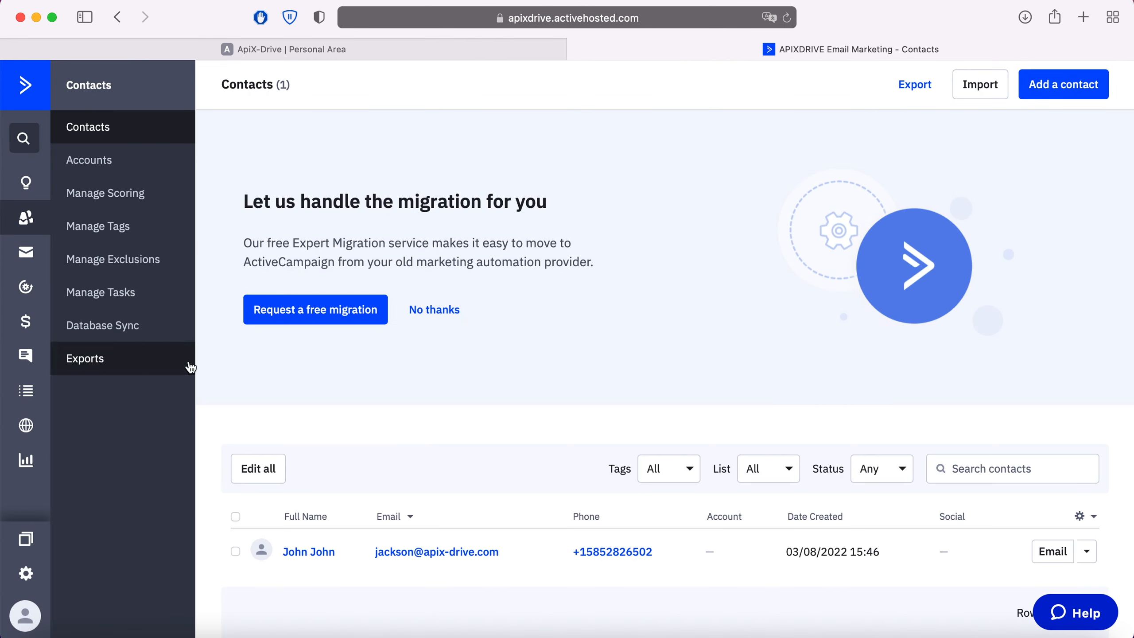
{"action": "scroll", "coordinate": [413, 465], "scroll_direction": "down", "scroll_amount": 2}
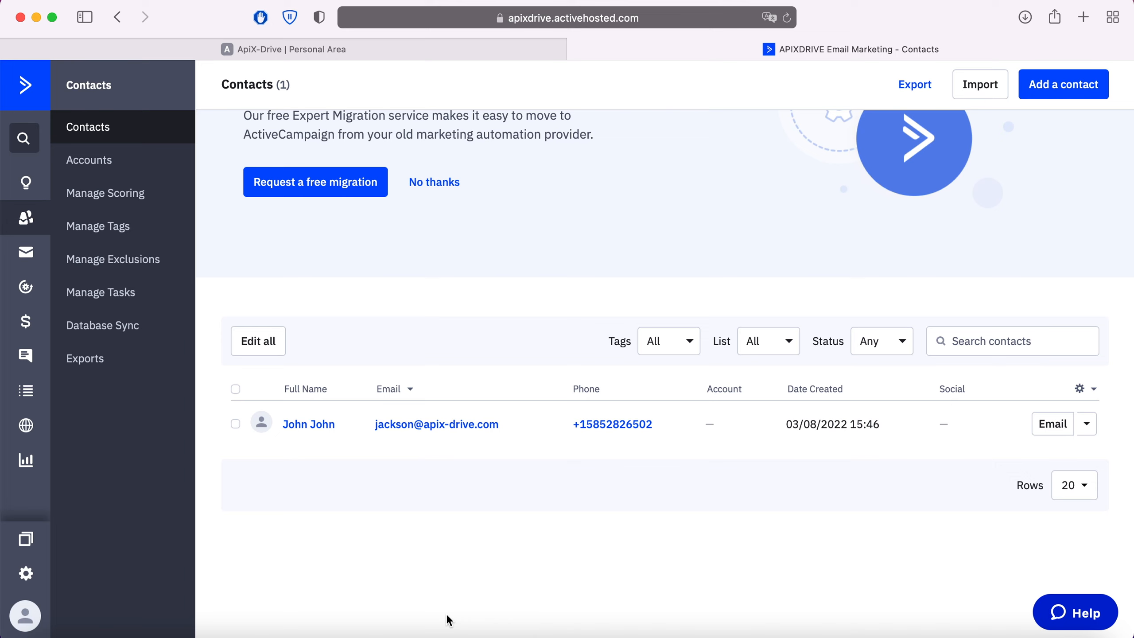
Return to ApiX-Drive, finish the data destination setup, and enable automatic updates for the connection
{"action": "left_click", "coordinate": [320, 47]}
{"action": "left_click", "coordinate": [1087, 468]}
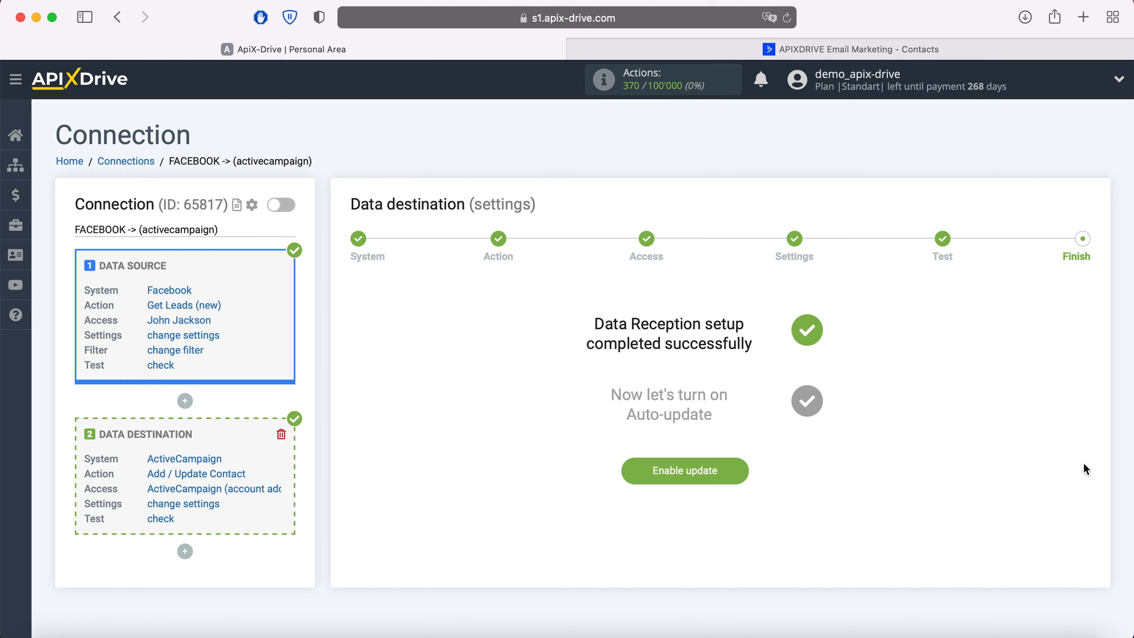
{"action": "left_click", "coordinate": [737, 471]}
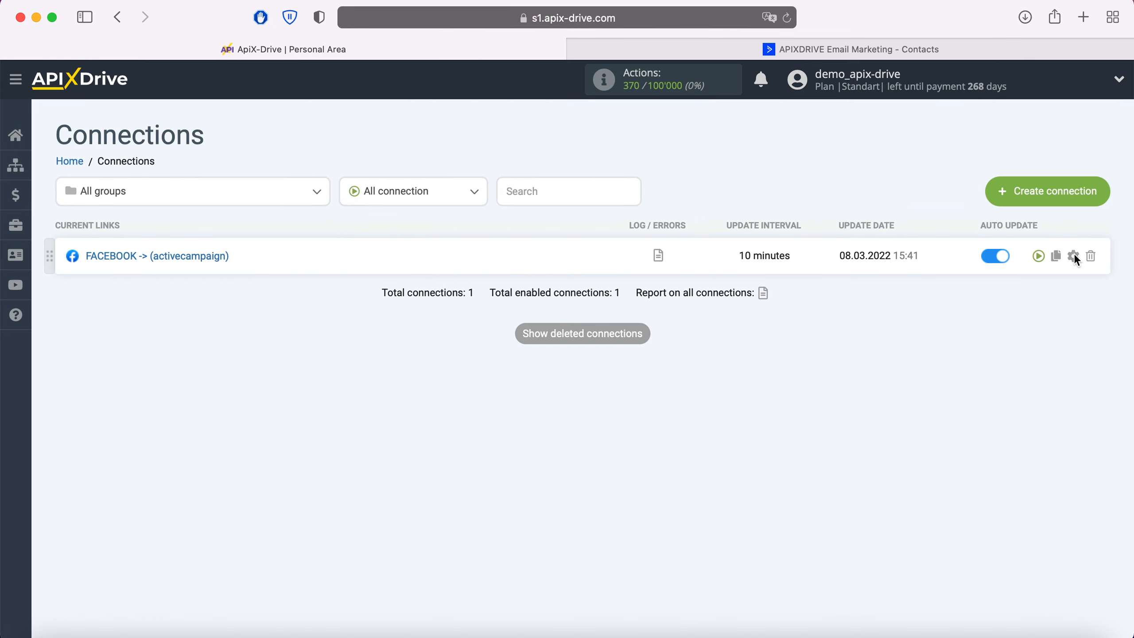
Set the FACEBOOK -> (activecampaign) connection's update interval to 5 minutes and save its setup
{"action": "left_click", "coordinate": [1073, 256]}
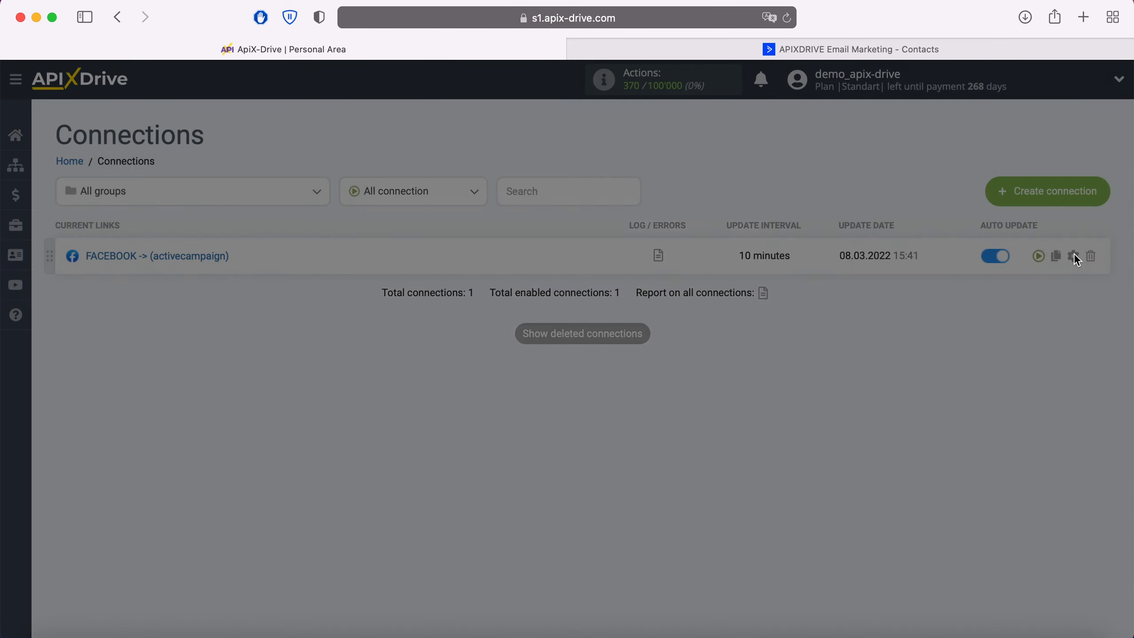
{"action": "left_click", "coordinate": [634, 382]}
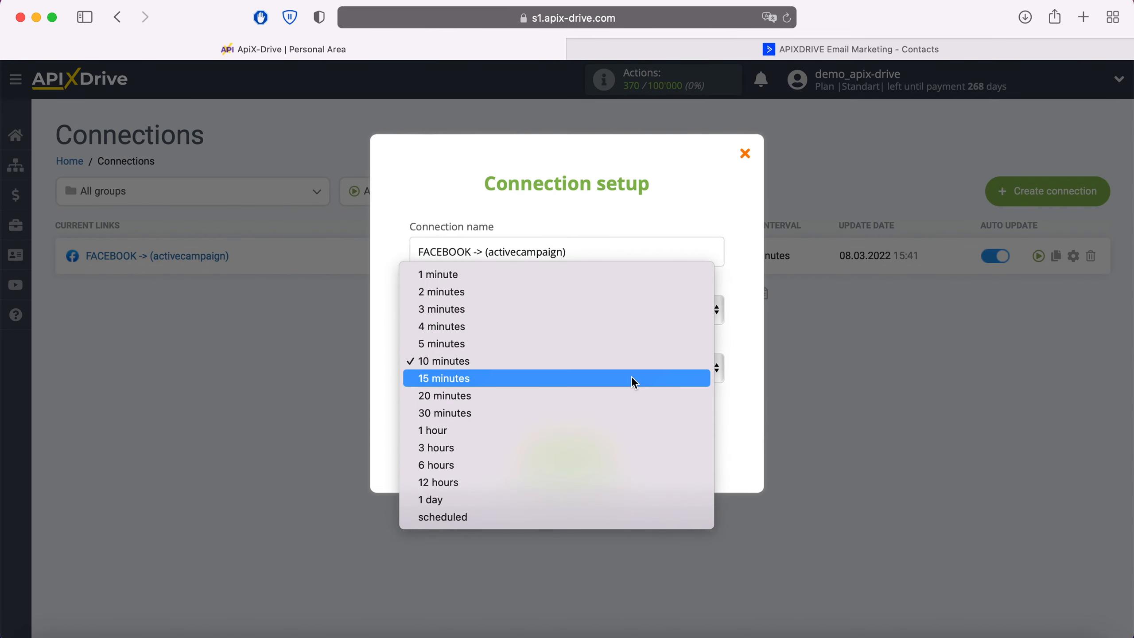
{"action": "left_click", "coordinate": [576, 345]}
{"action": "left_click", "coordinate": [613, 453]}
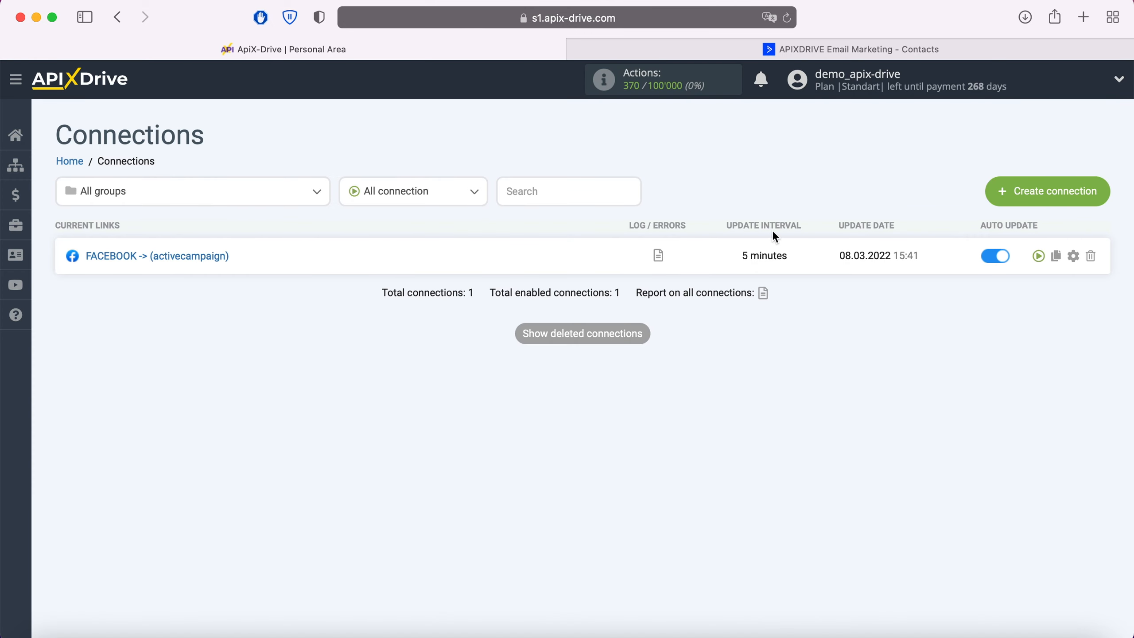